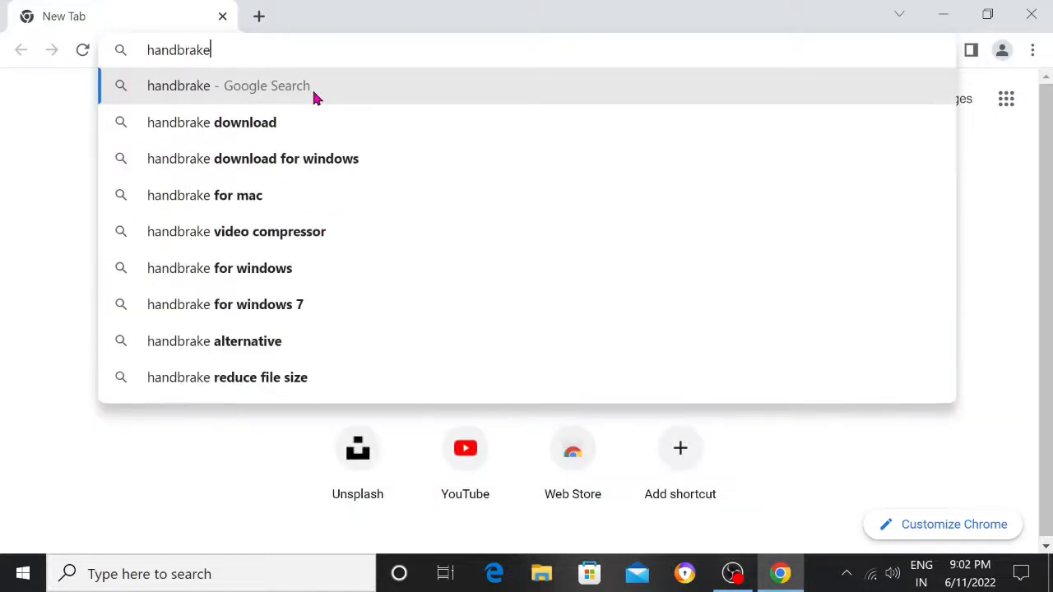
Step: Search Google for handbrake, open the official handbrake.fr site and download HandBrake 1.5.1 for Windows
click(313, 93)
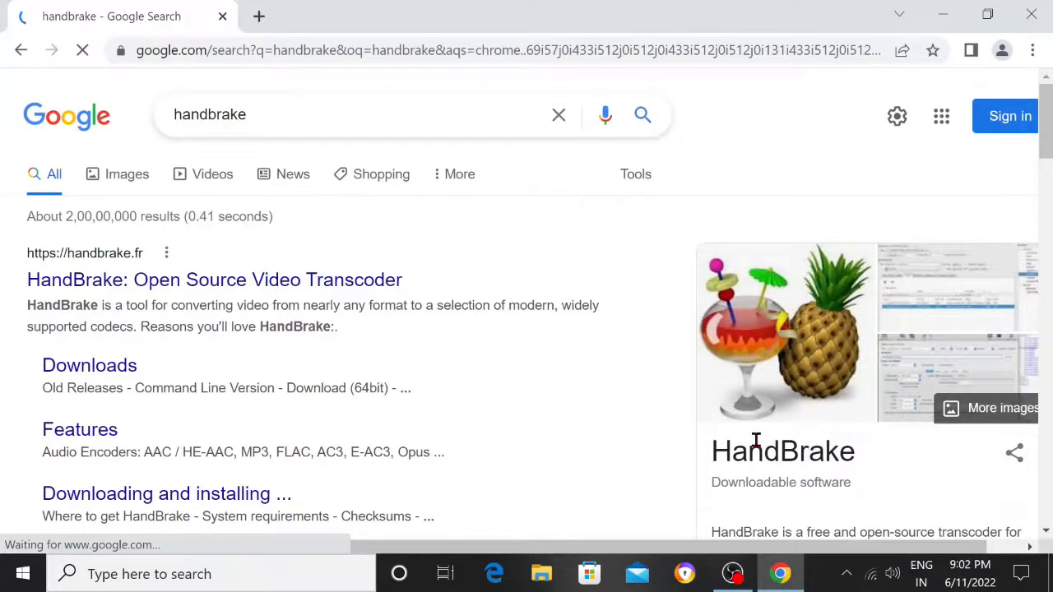
scroll(752, 439, down, 1)
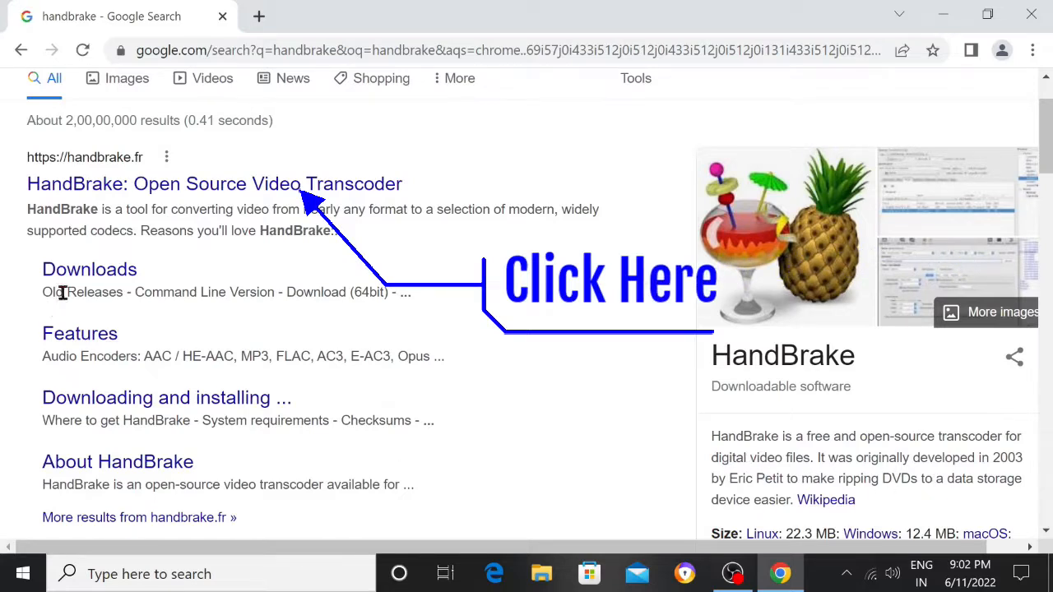
click(255, 186)
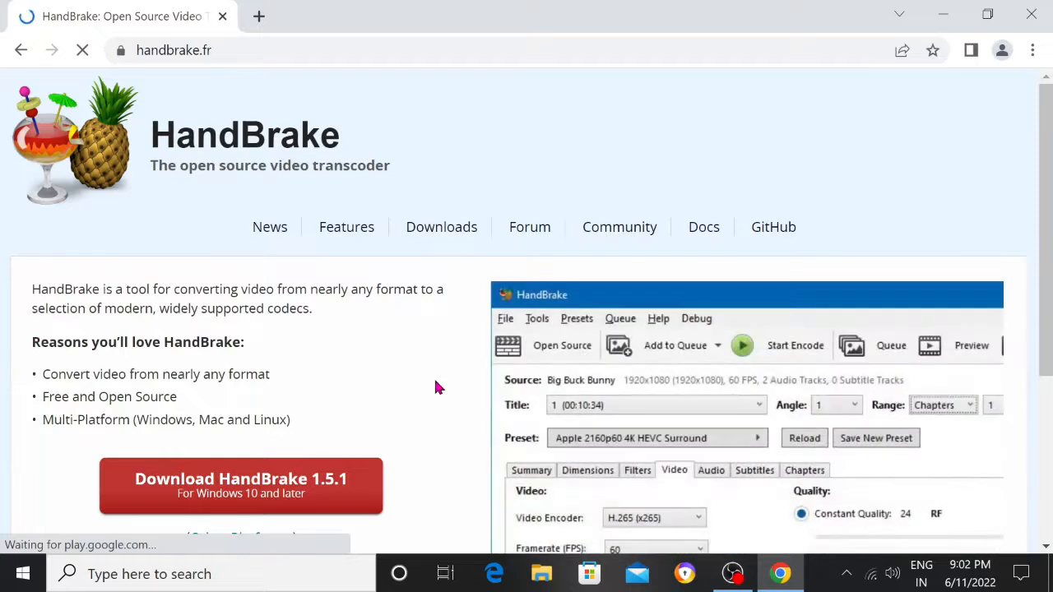
click(242, 484)
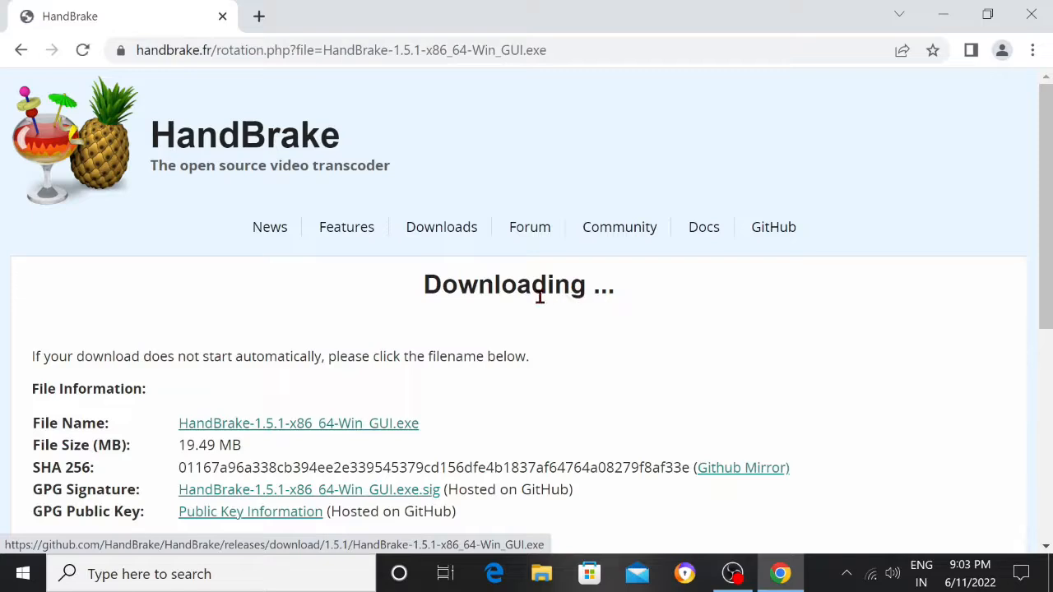
Step: Open the .NET Desktop Runtime download page linked under the installation instructions in a new tab to download the x64 installer
scroll(539, 296, down, 1)
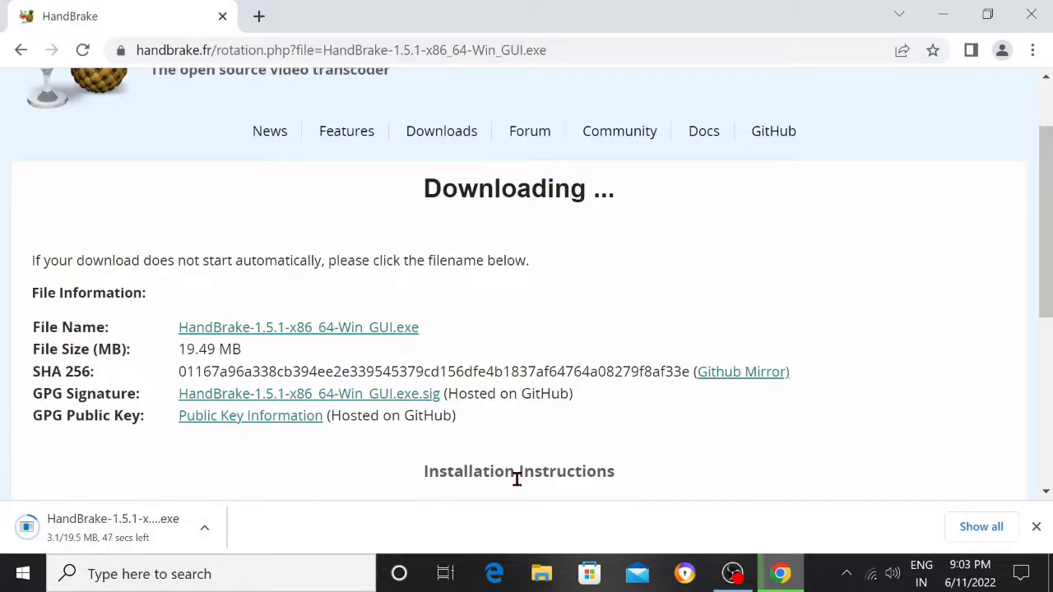
scroll(555, 447, down, 2)
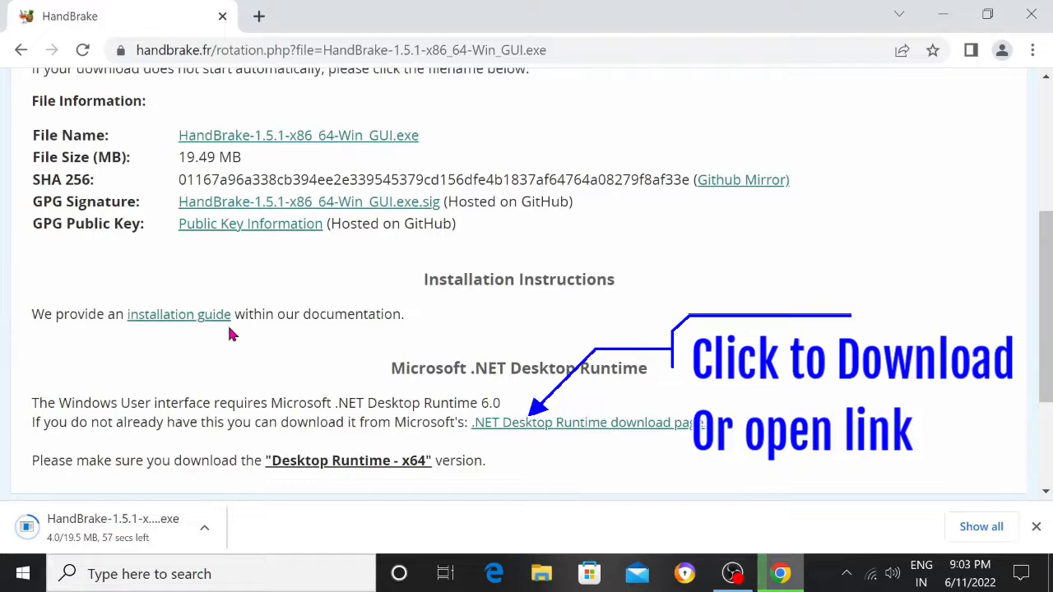
scroll(366, 319, down, 1)
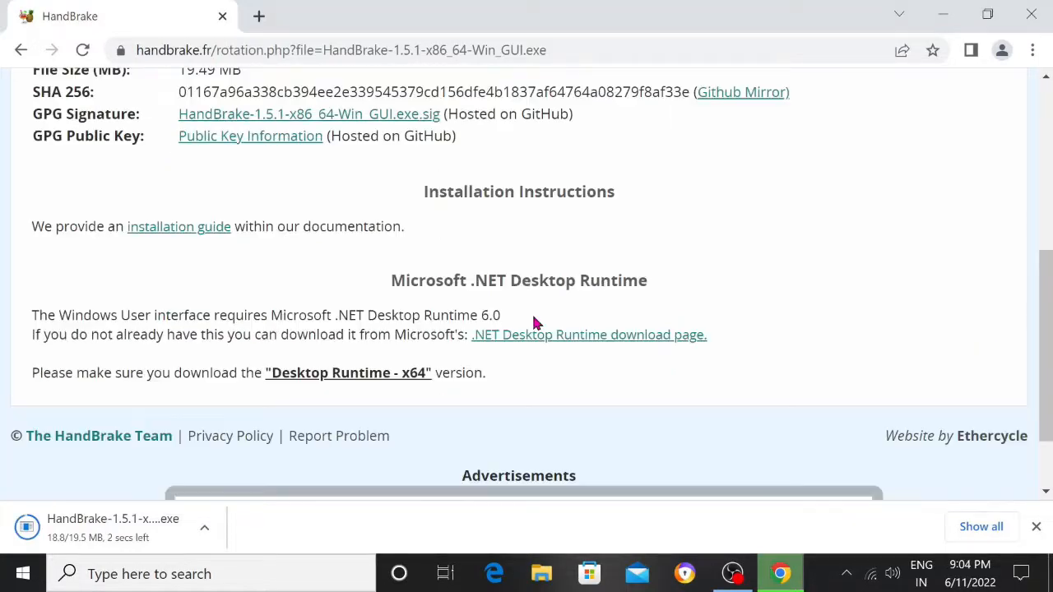
right_click(630, 344)
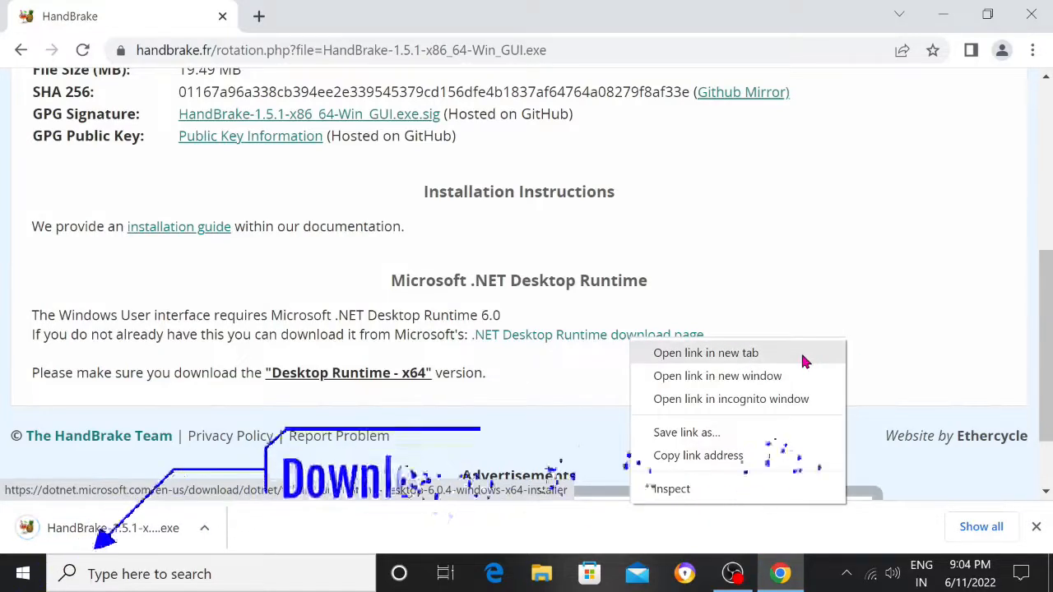
click(706, 353)
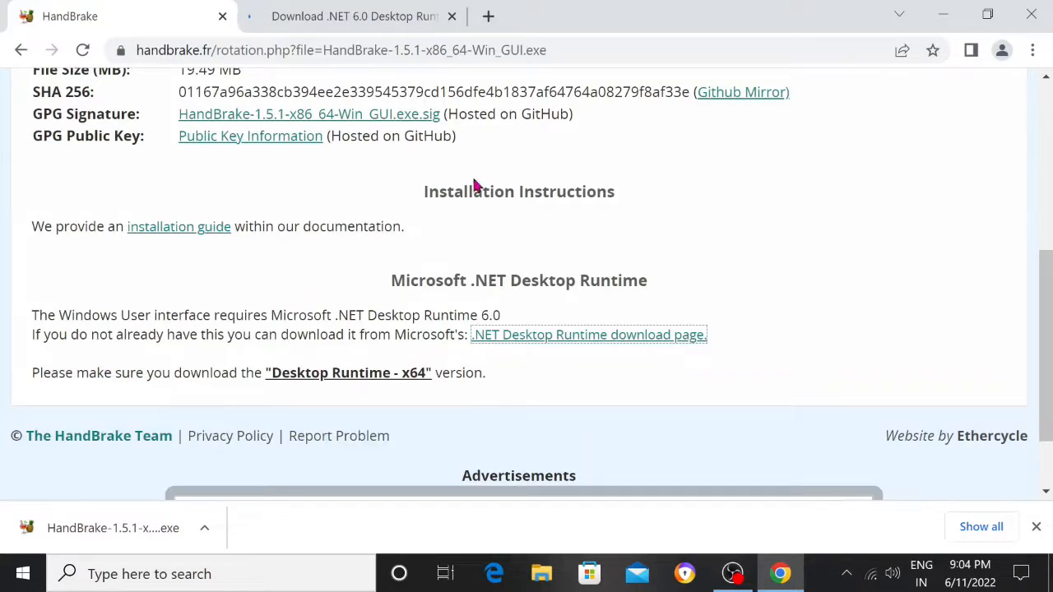
click(411, 29)
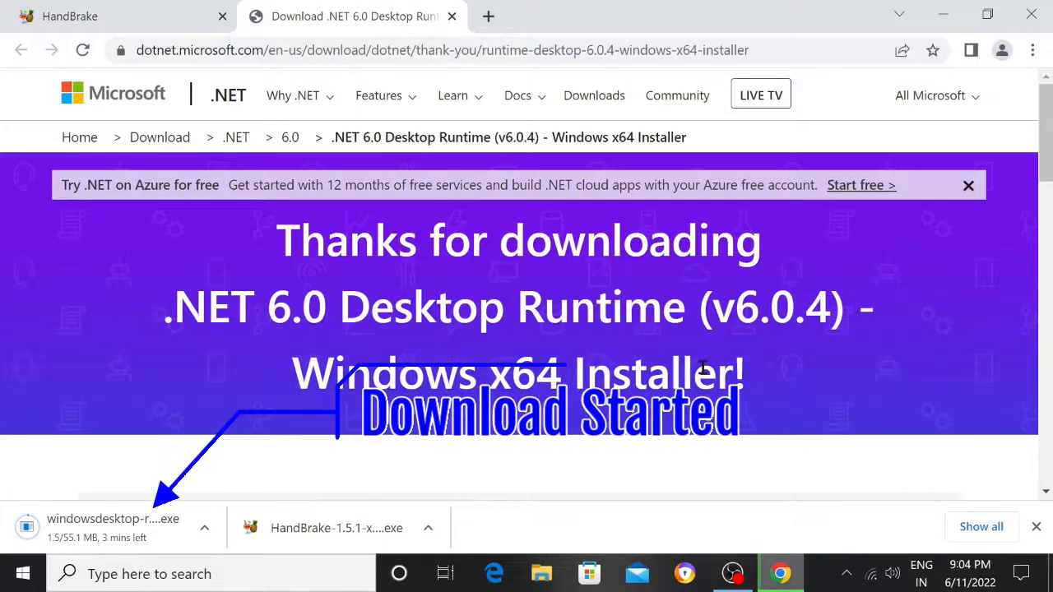
Step: Look through the .NET 6.0 Desktop Runtime download page and close its tab
scroll(703, 369, down, 3)
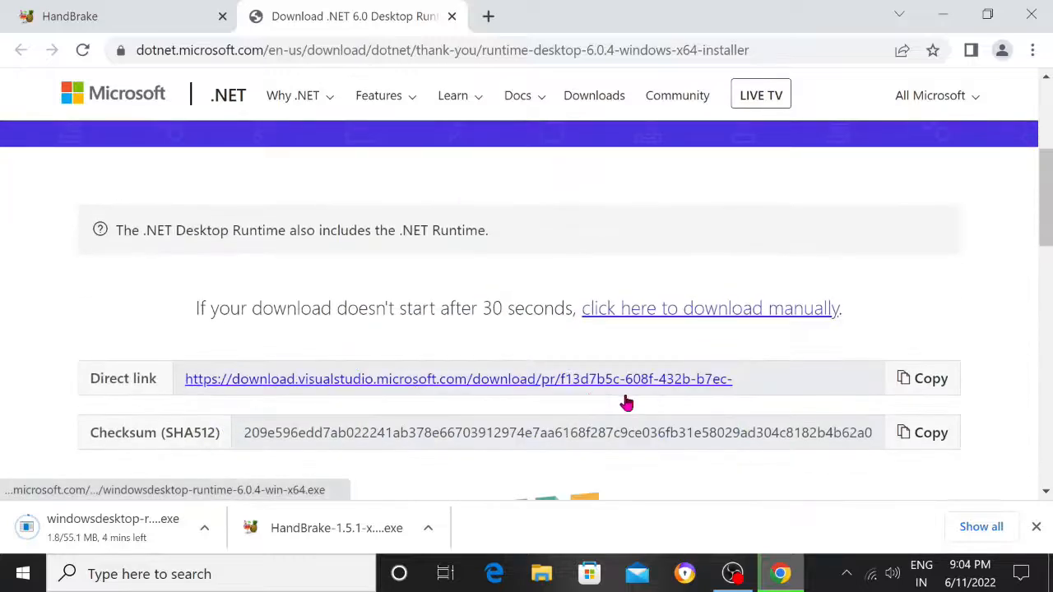
scroll(957, 402, down, 1)
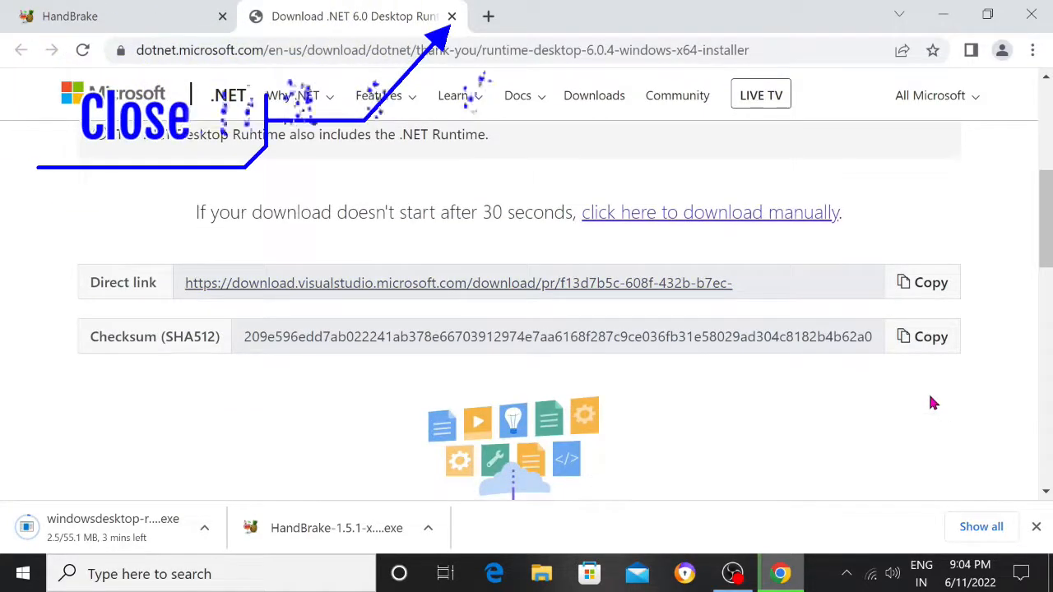
scroll(881, 440, down, 2)
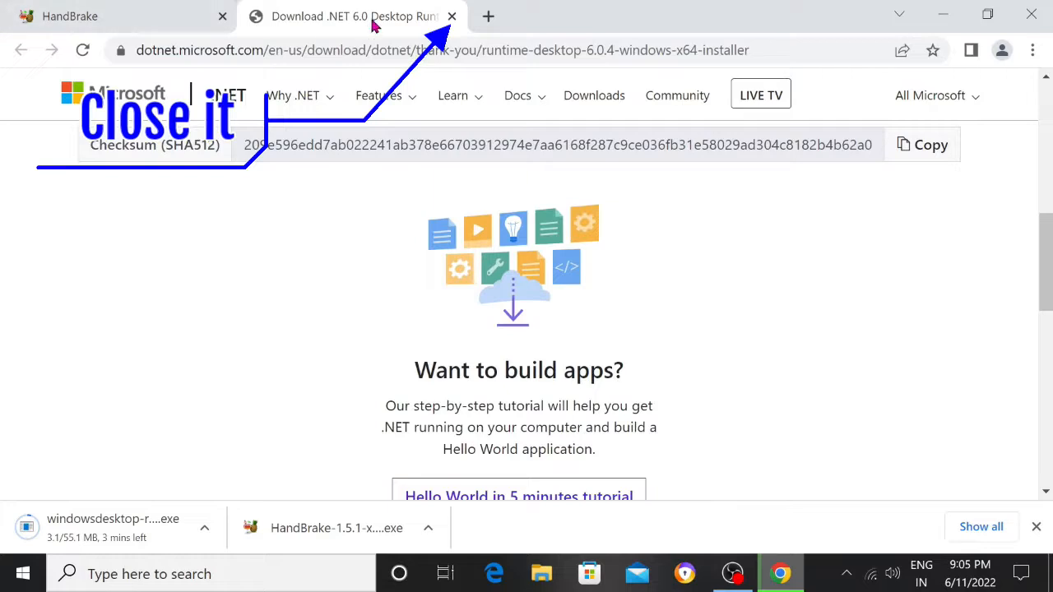
click(452, 16)
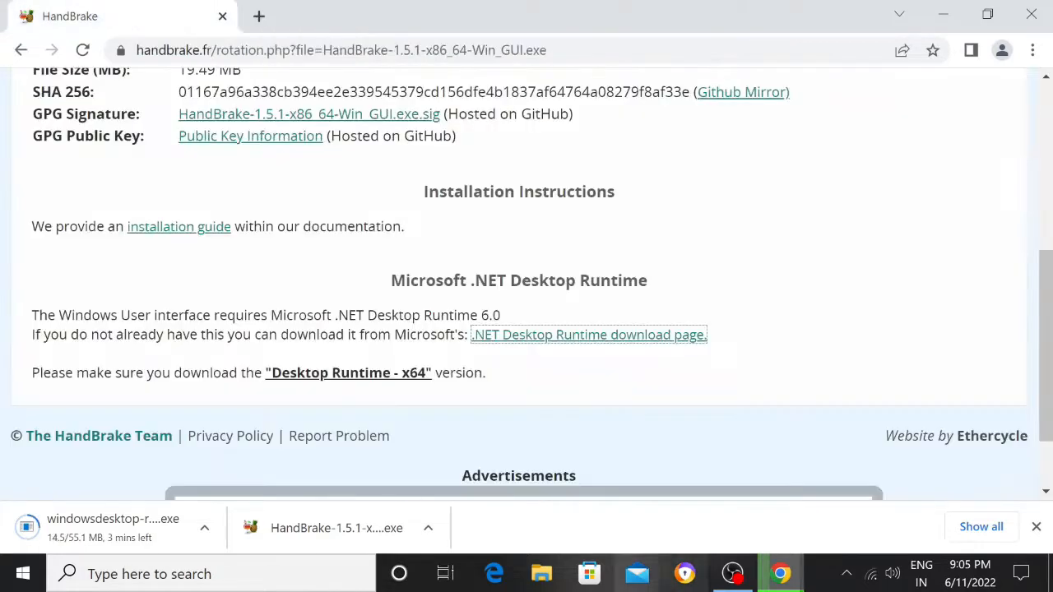
Step: Go to the Downloads folder and launch the HandBrake-1.5.1-x86_64-Win_GUI installer
click(430, 529)
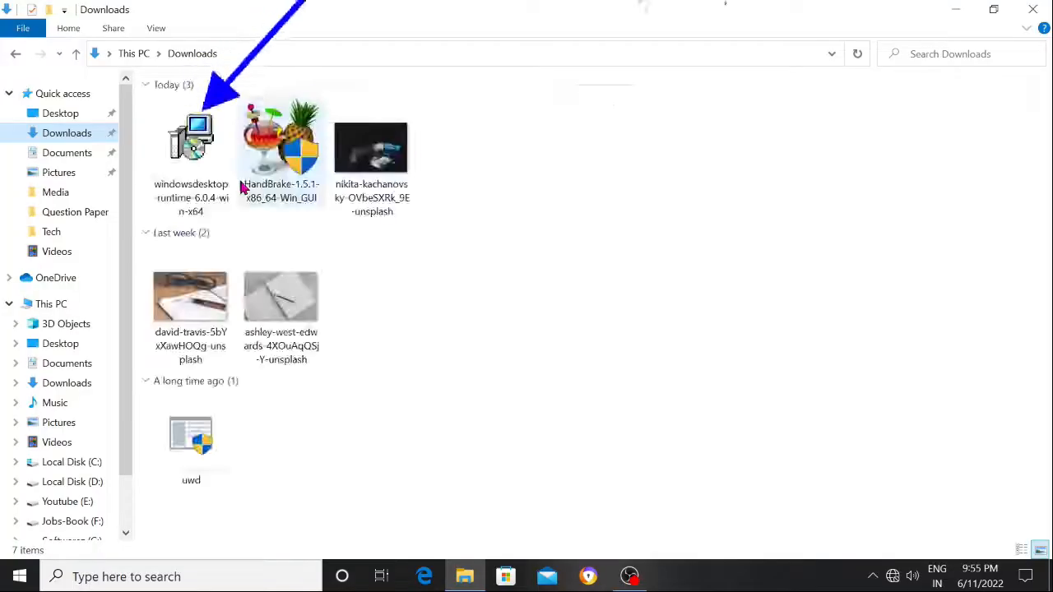
click(320, 171)
right_click(360, 184)
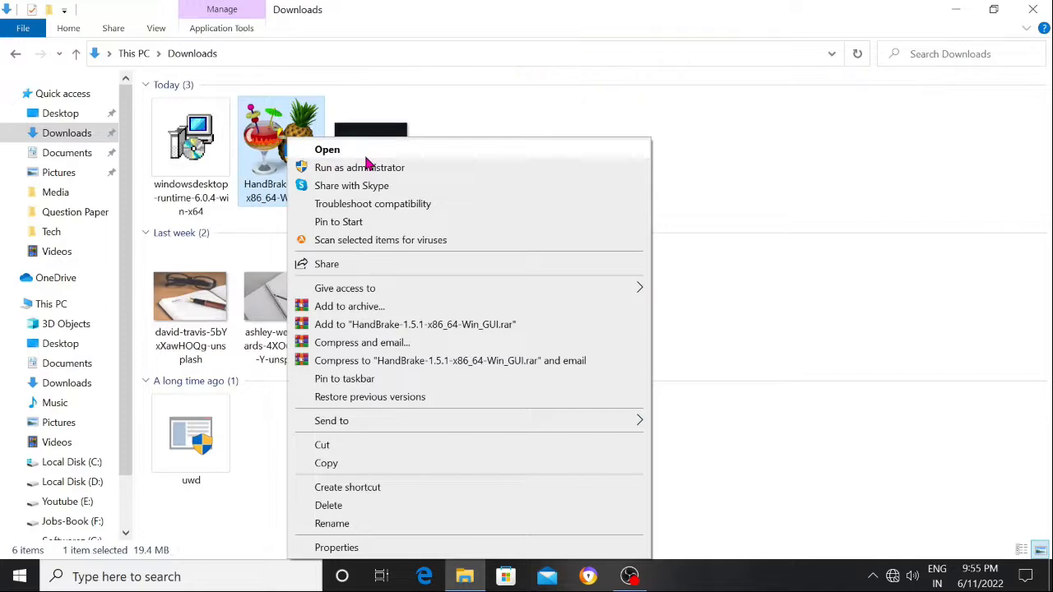
click(367, 165)
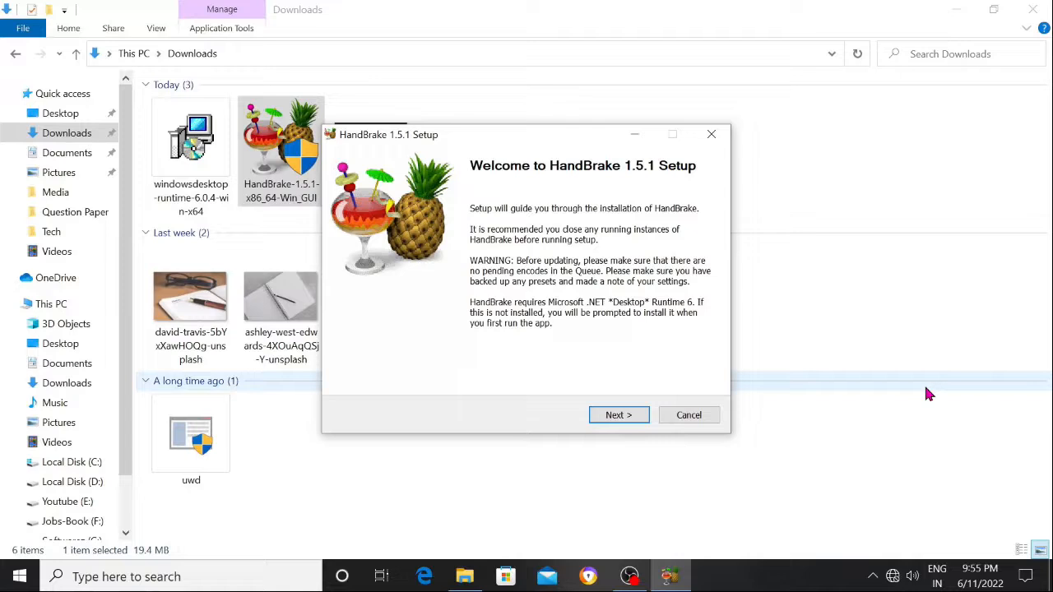
Step: Install HandBrake 1.5.1 in C:\Program Files\HandBrake\ with a desktop shortcut for all users, finish the setup and minimize the folder window
click(619, 416)
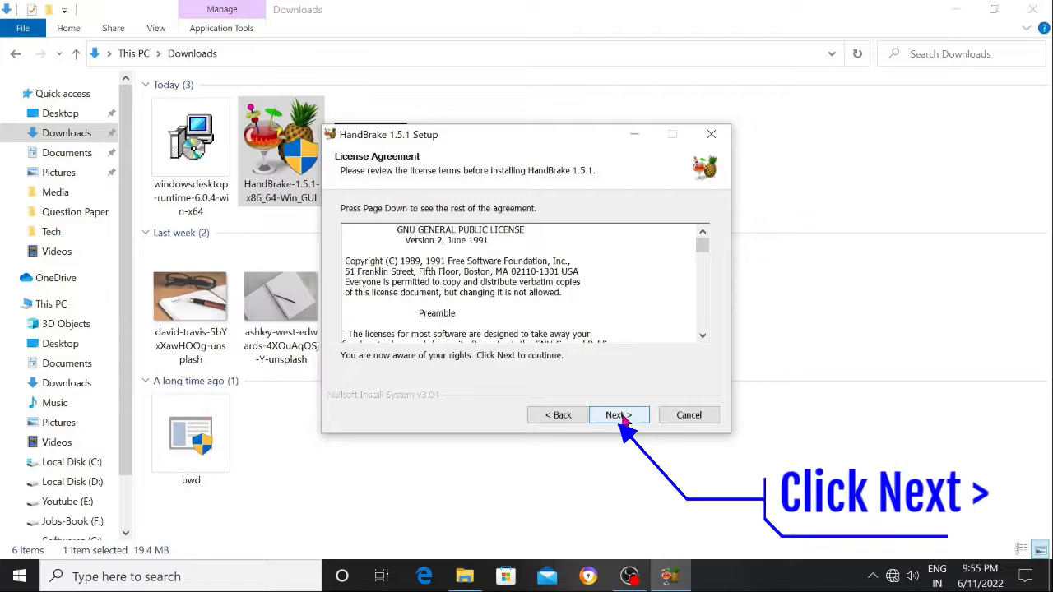
click(622, 417)
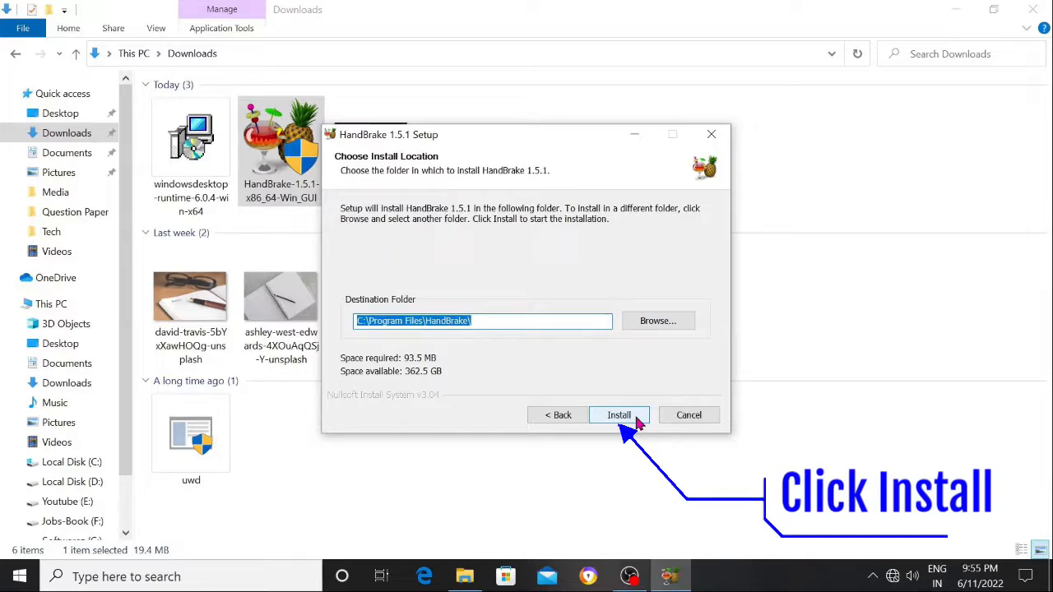
click(644, 421)
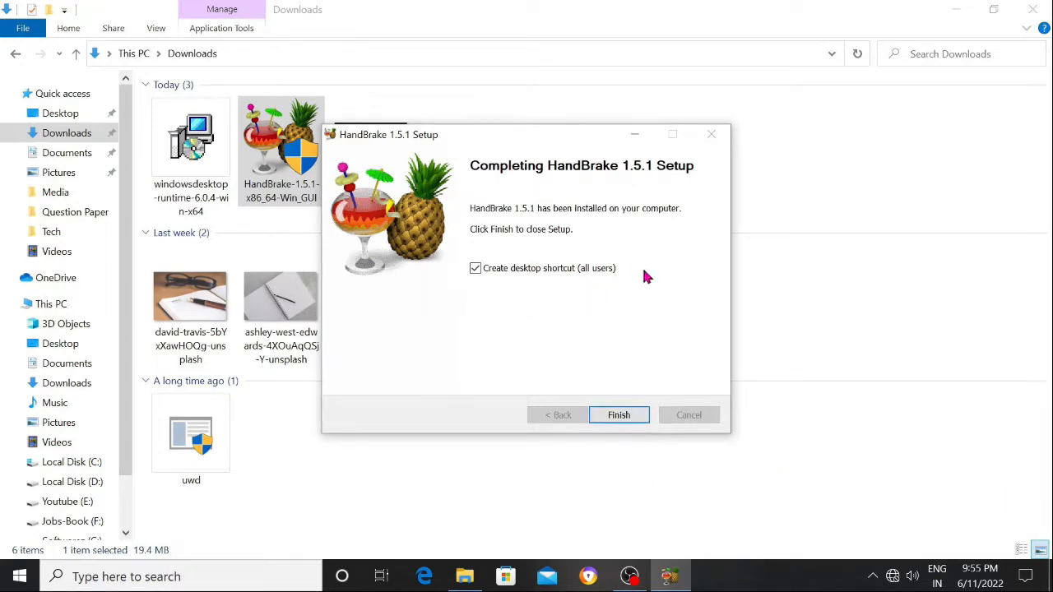
click(646, 421)
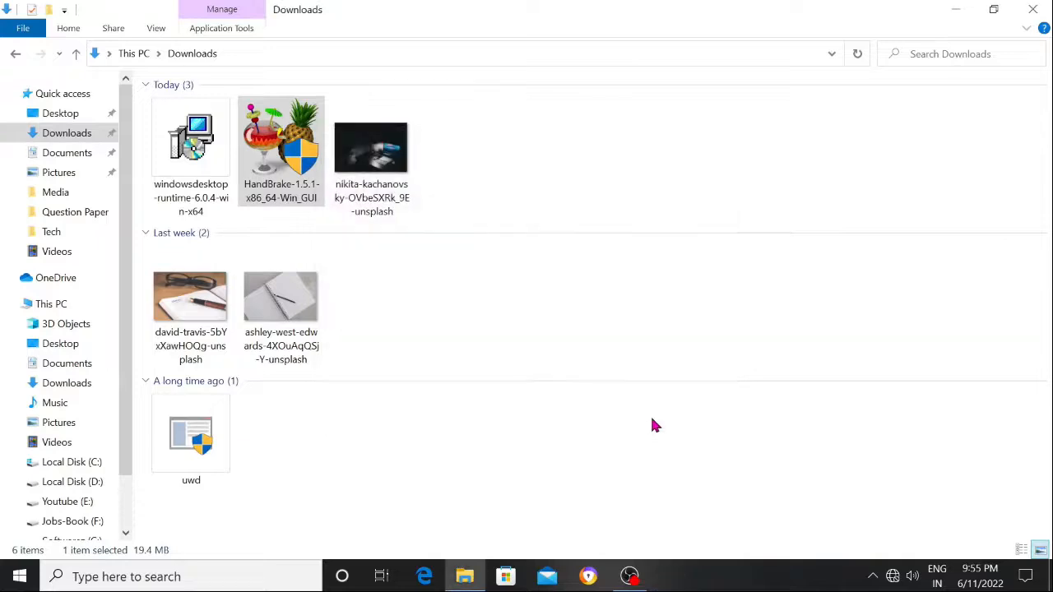
click(958, 10)
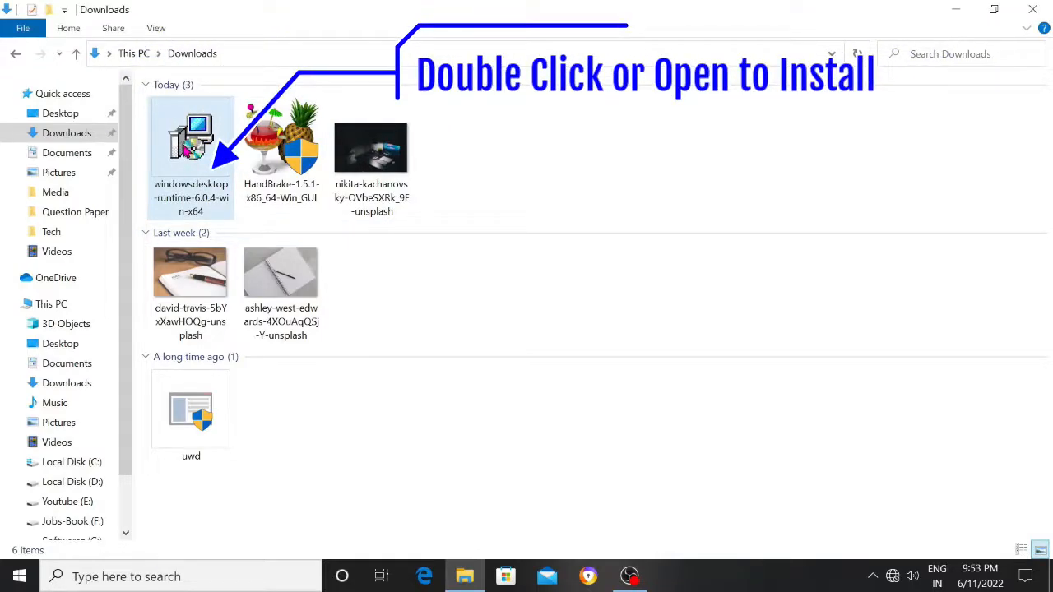
Step: Run the windowsdesktop-runtime-6.0.4-win-x64 file from Downloads, install the Microsoft Windows Desktop Runtime and close the installer
click(185, 148)
right_click(185, 148)
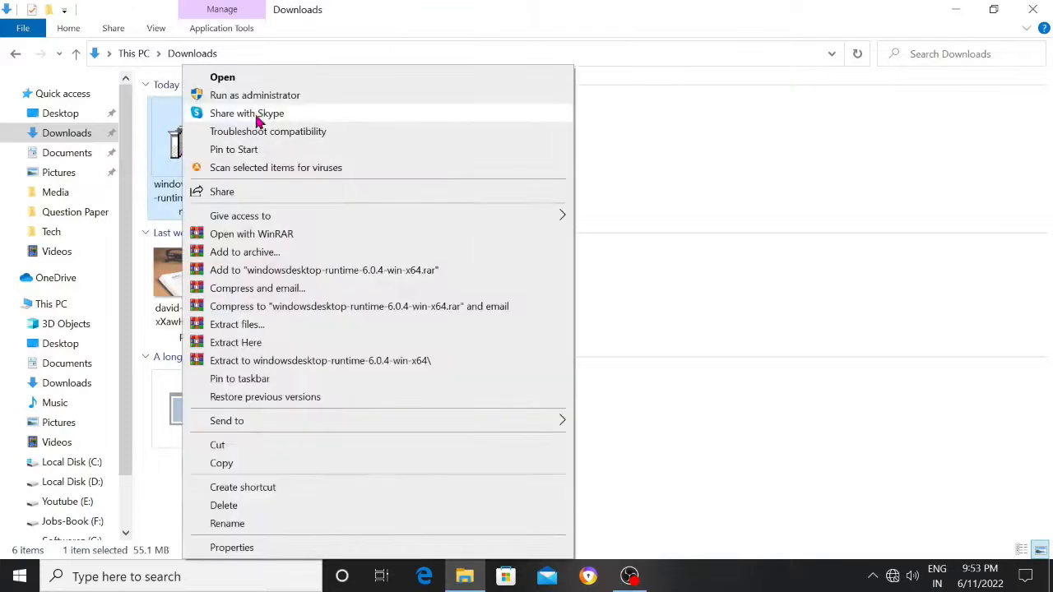
click(224, 78)
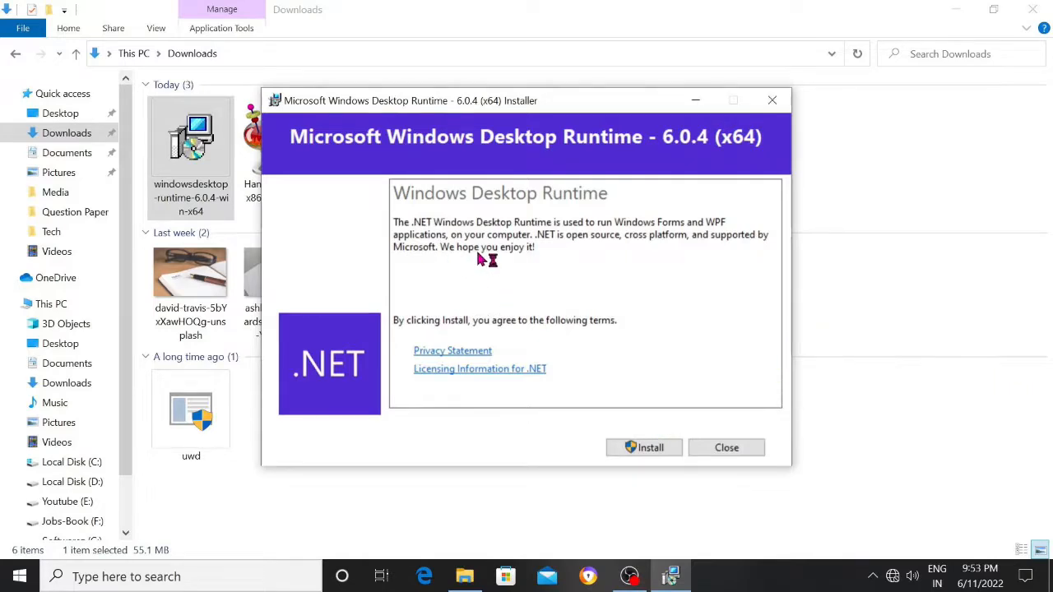
click(665, 452)
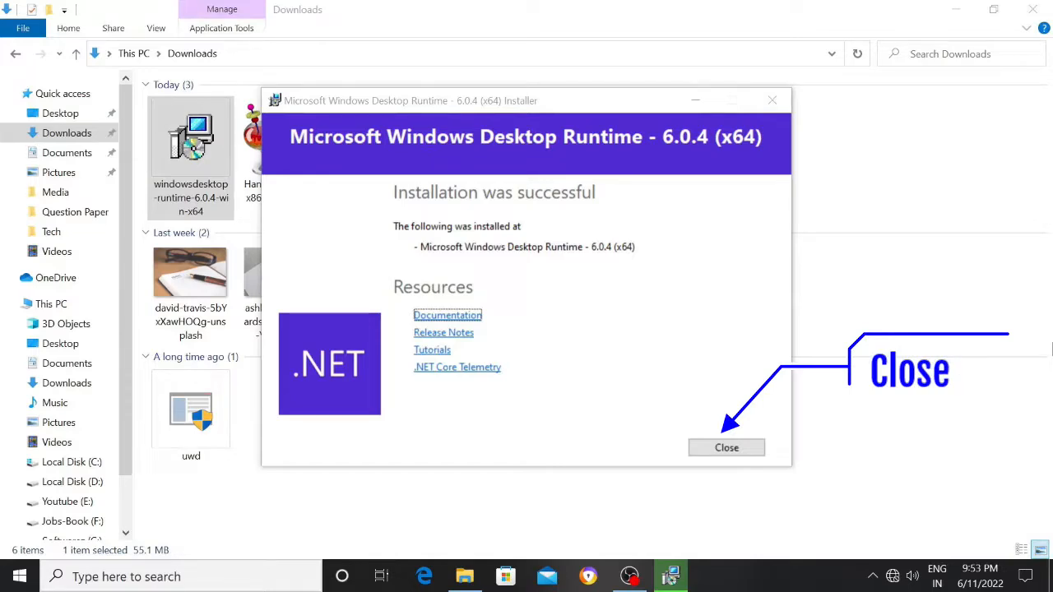
click(745, 452)
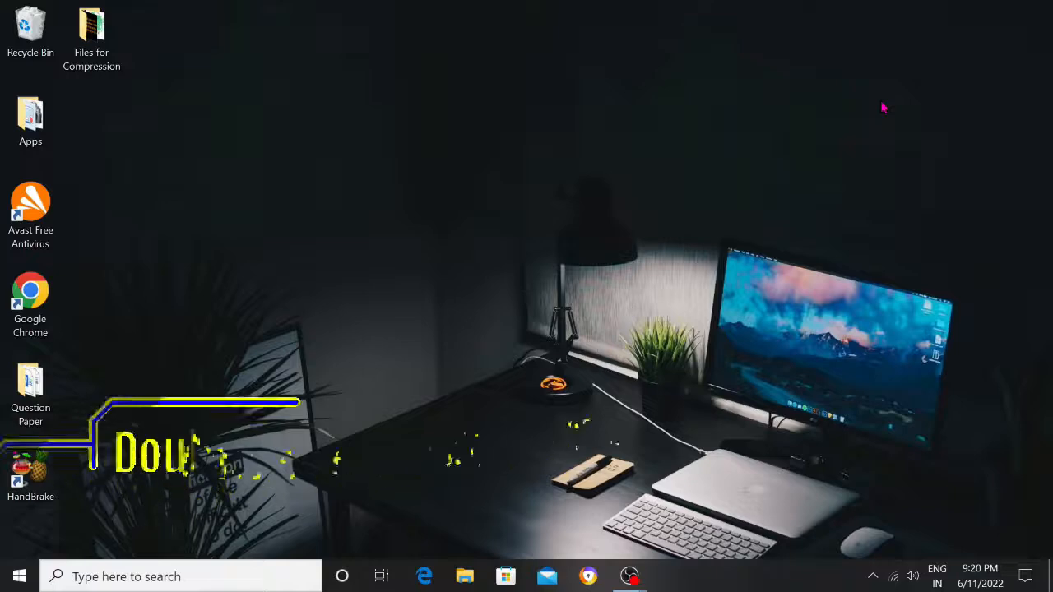
Step: Refresh the desktop and launch HandBrake from its desktop shortcut
right_click(304, 75)
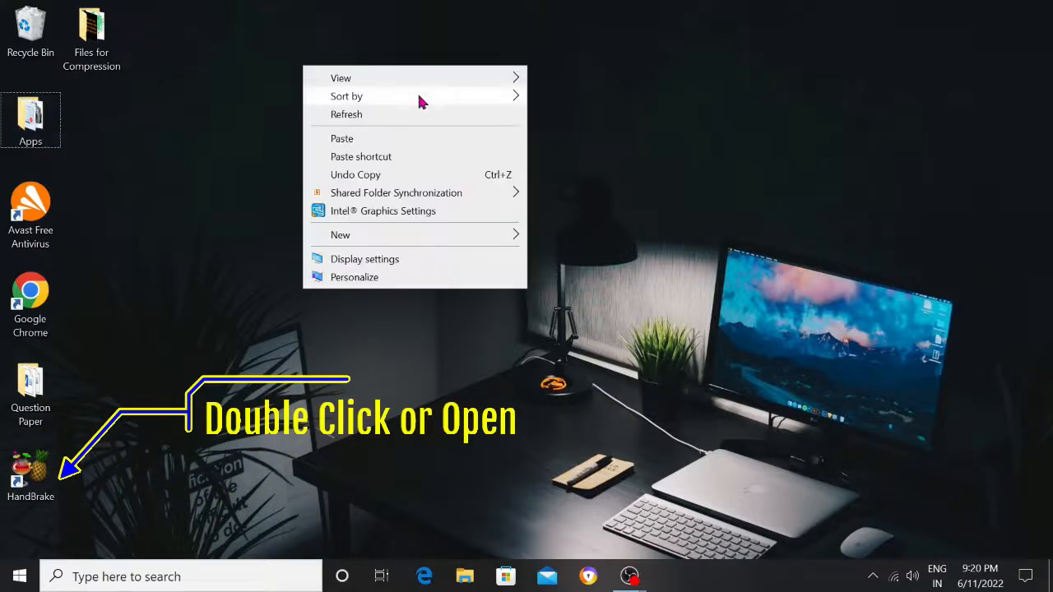
click(415, 110)
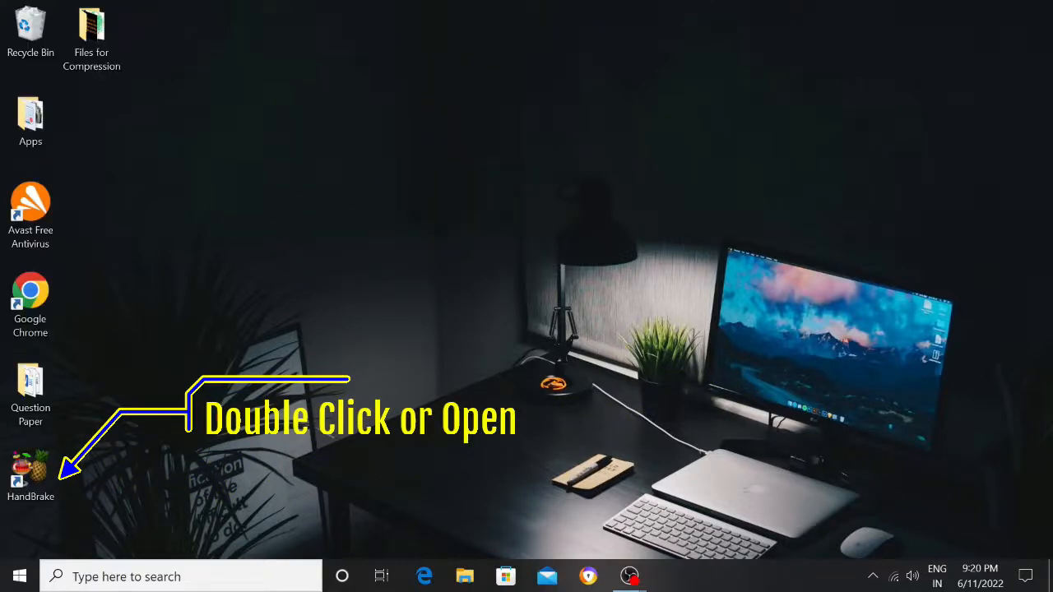
right_click(46, 477)
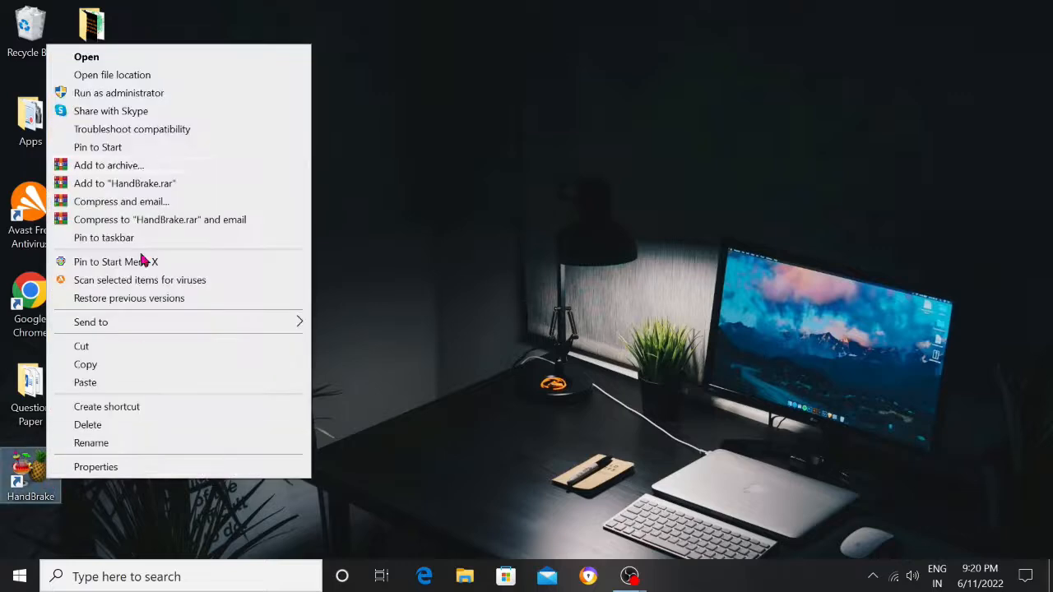
click(197, 56)
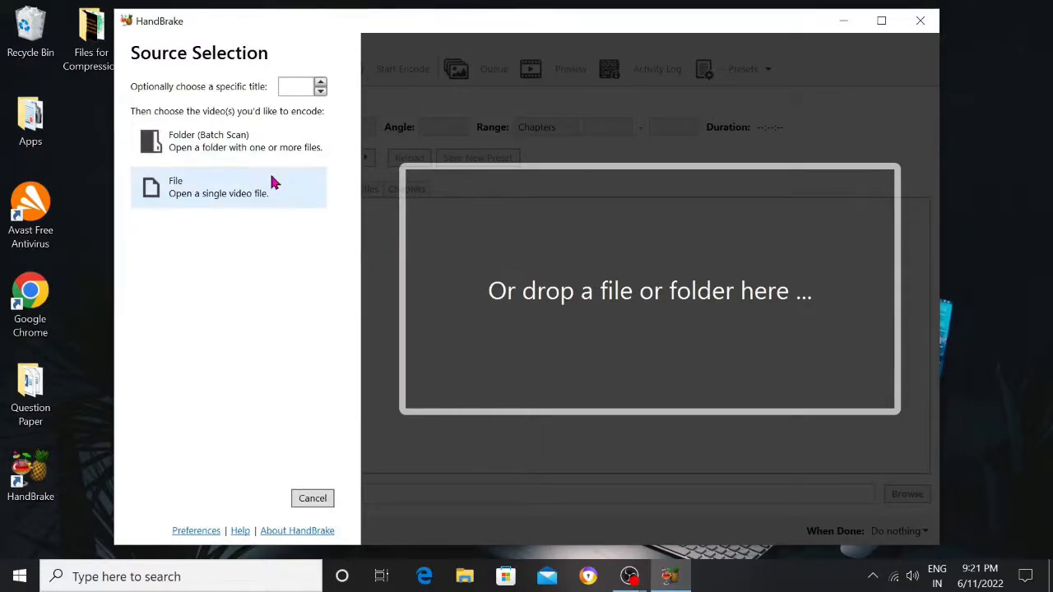
Step: Load the Files for Compression folder from the Desktop as a batch scan source
click(310, 136)
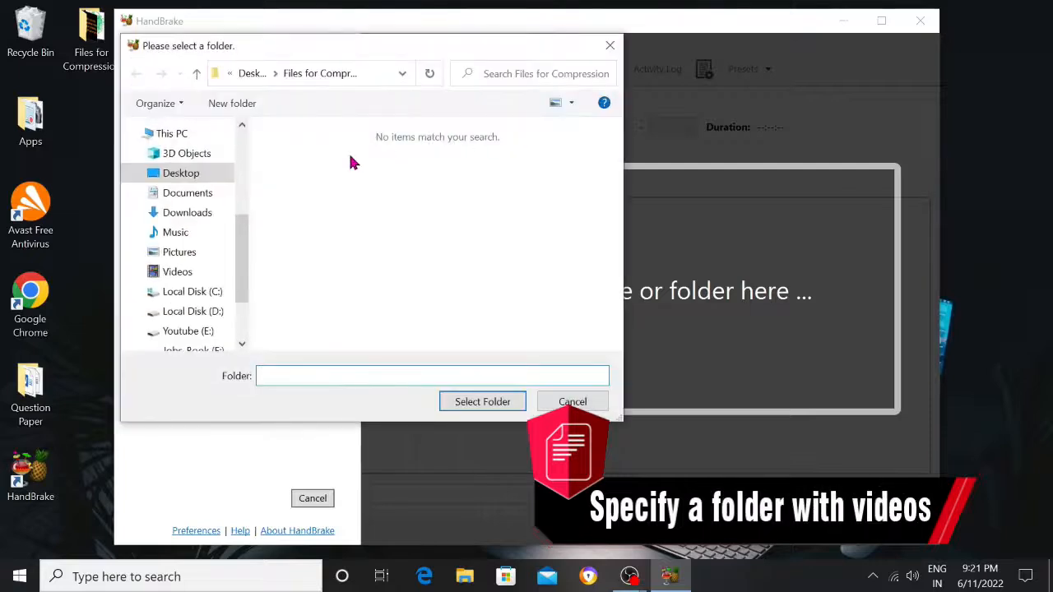
click(186, 172)
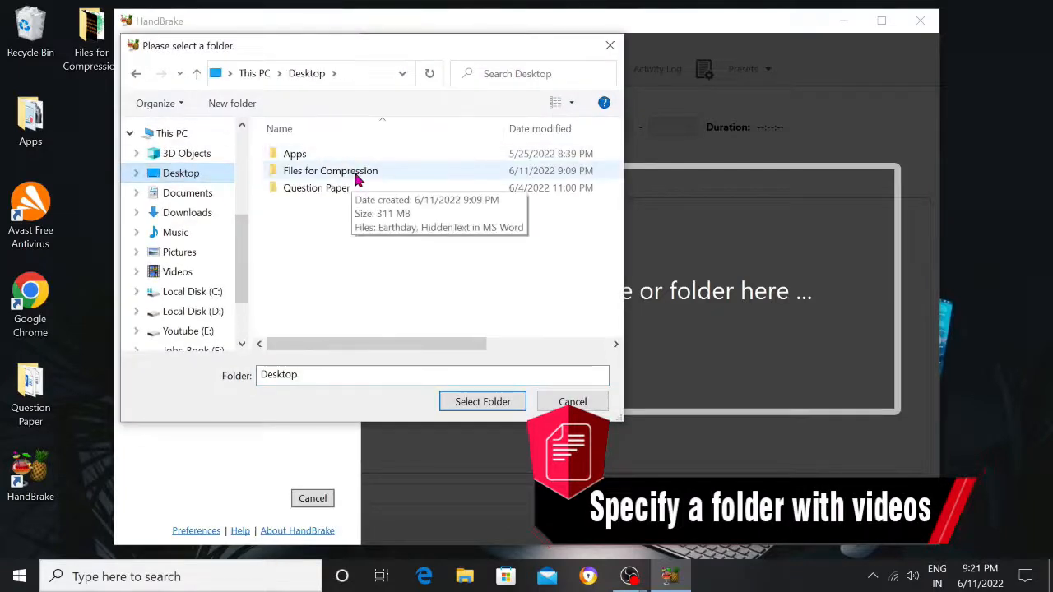
click(355, 172)
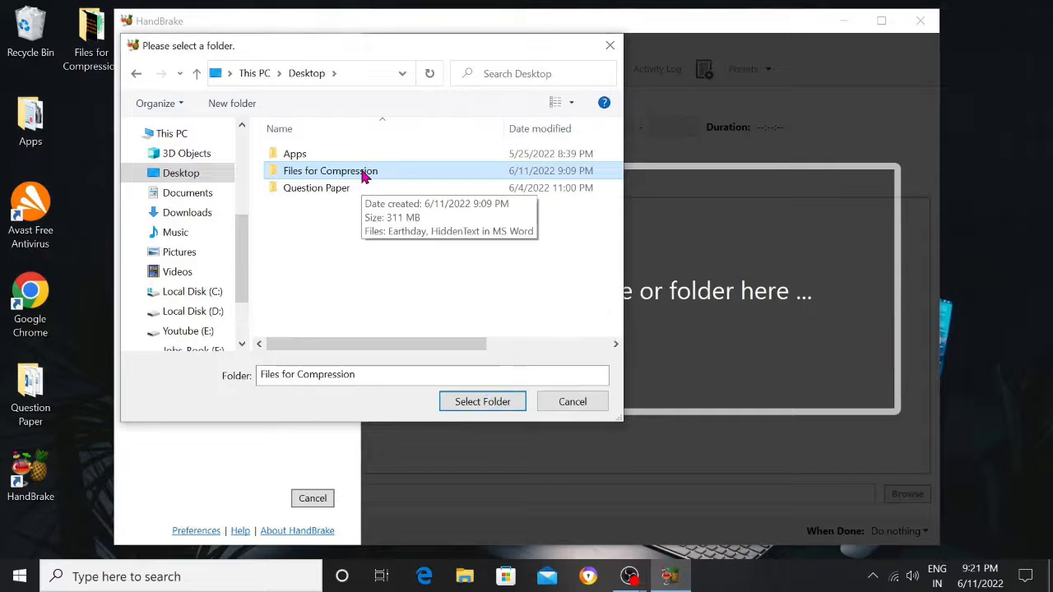
double_click(365, 172)
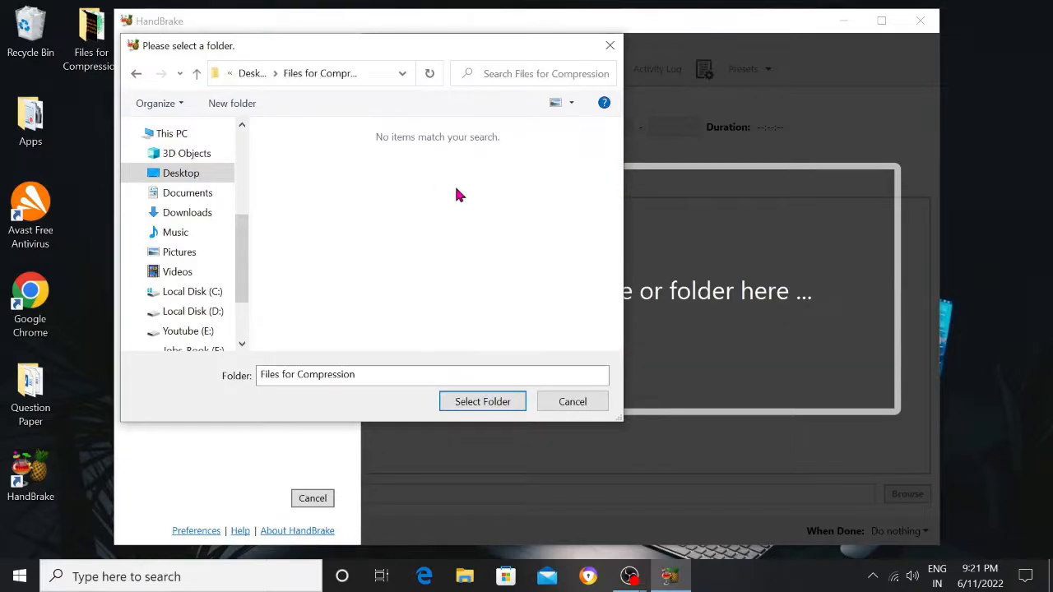
click(491, 411)
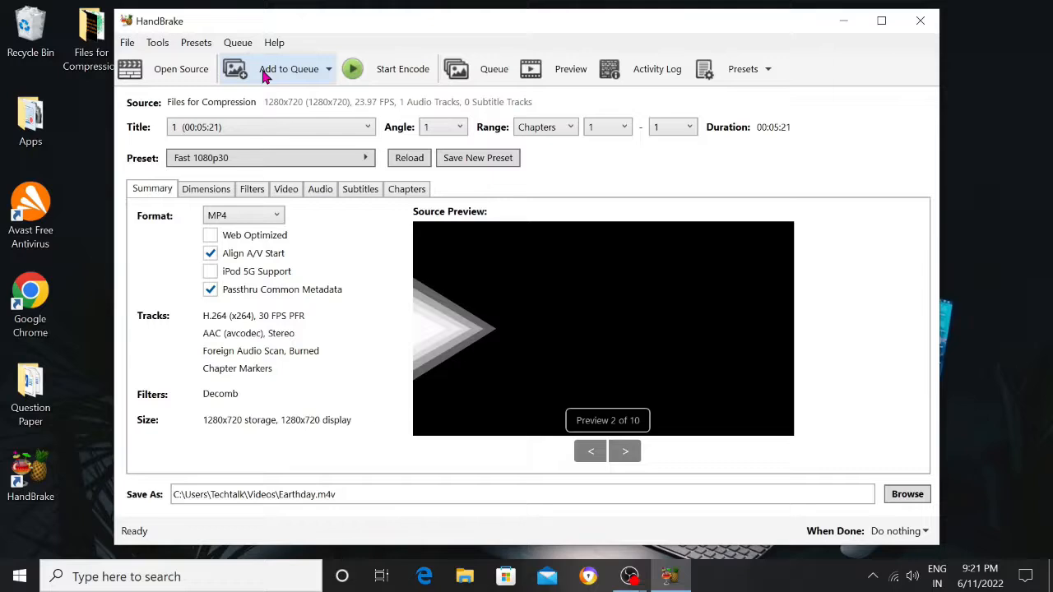
Step: Add the Earthday and HiddenText in MS Word titles to the encode queue and check the queued jobs
click(336, 134)
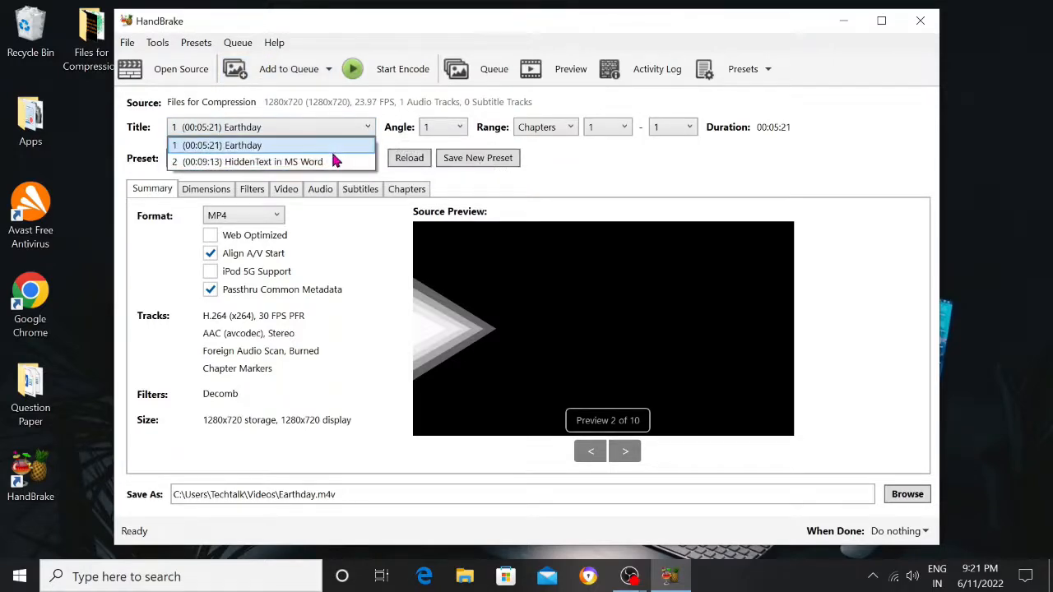
click(362, 147)
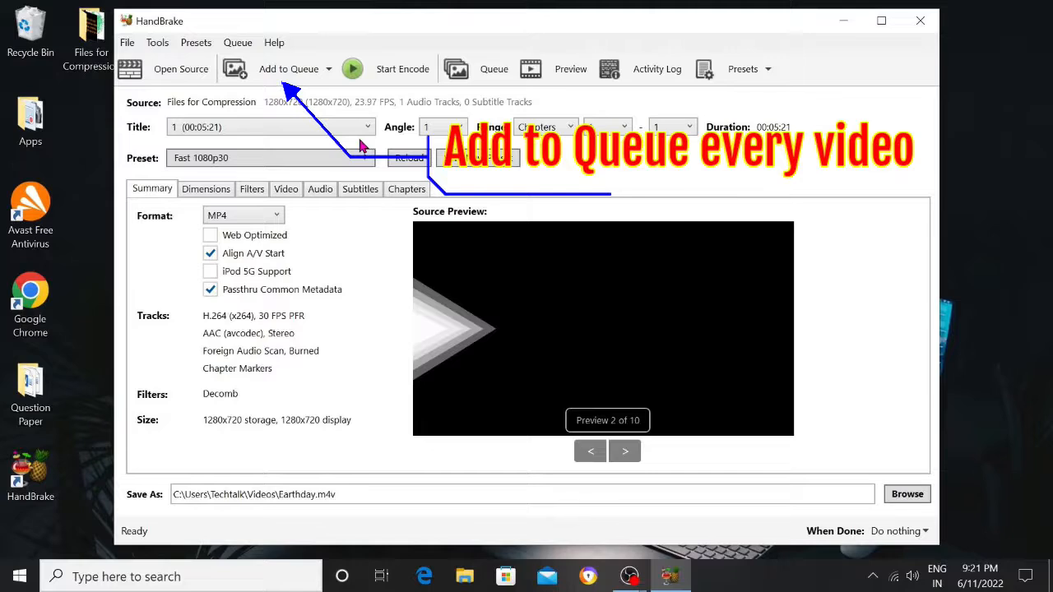
click(288, 70)
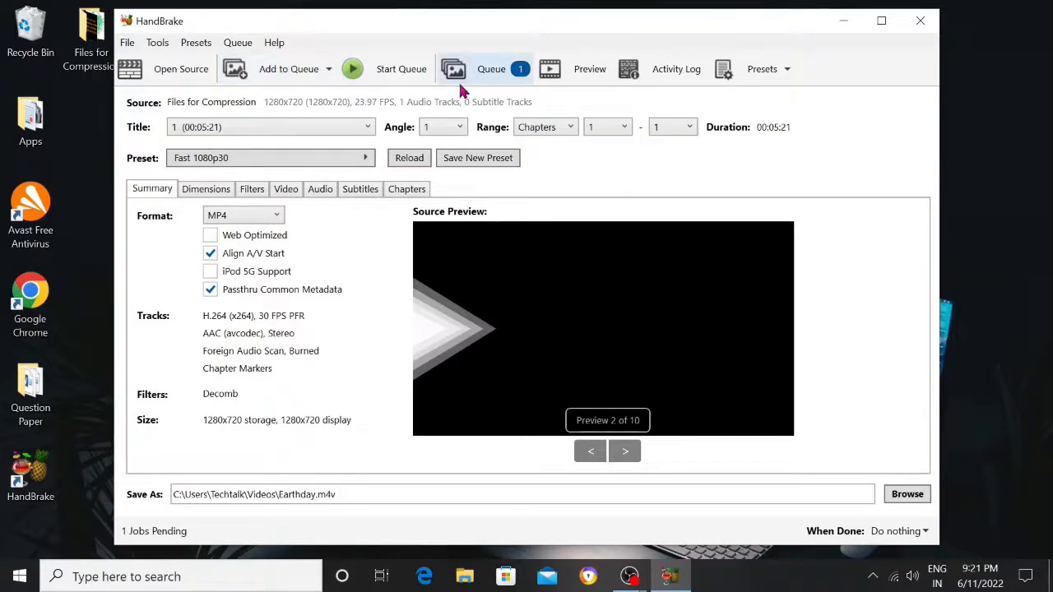
click(352, 126)
click(322, 165)
click(306, 80)
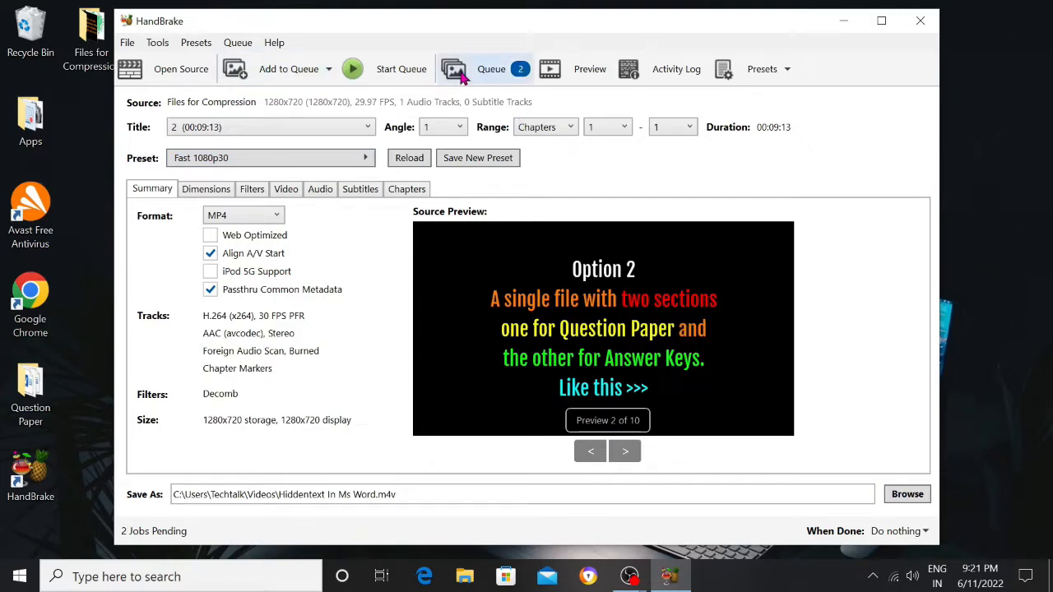
click(485, 69)
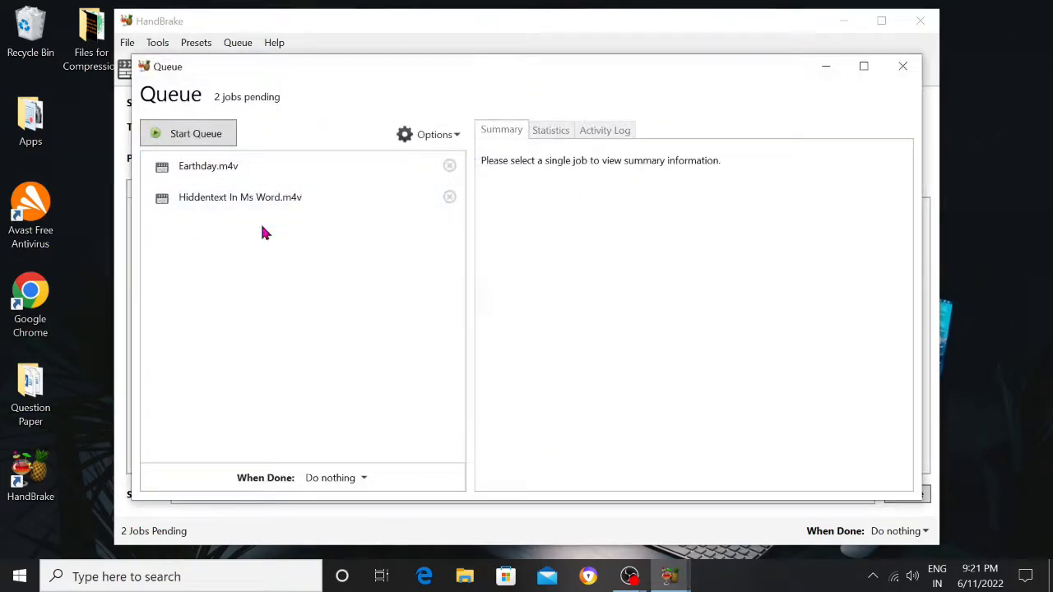
click(903, 67)
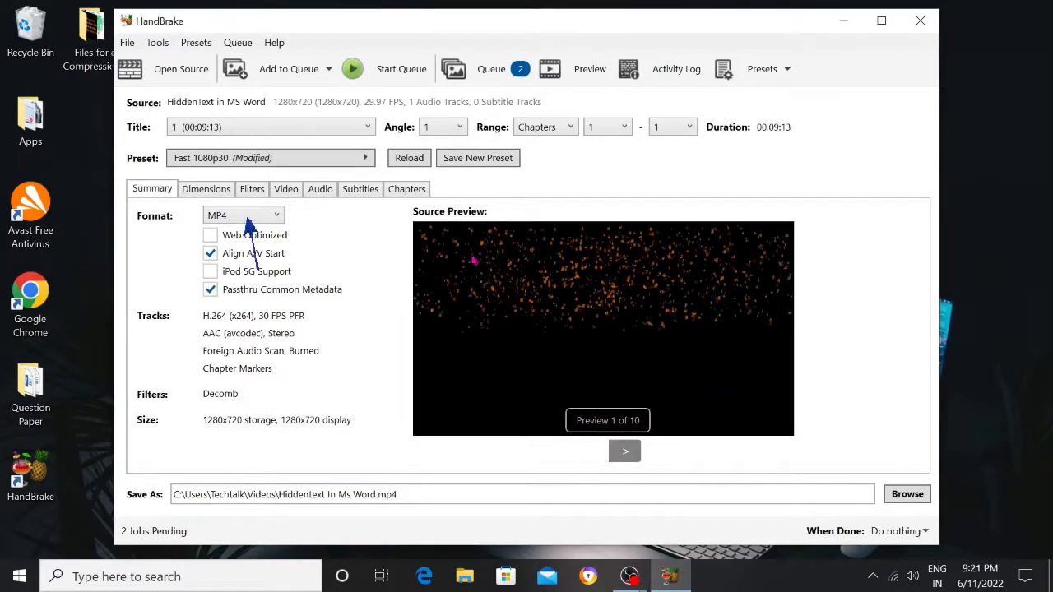
Step: Choose MP4 as the output format for the HiddenText in MS Word title
click(261, 219)
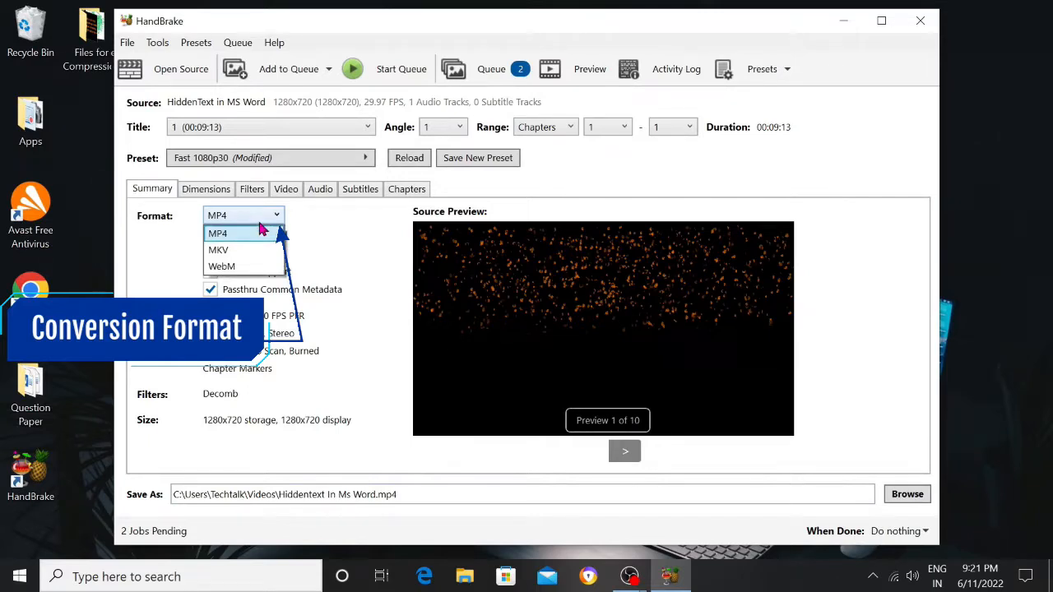
click(261, 230)
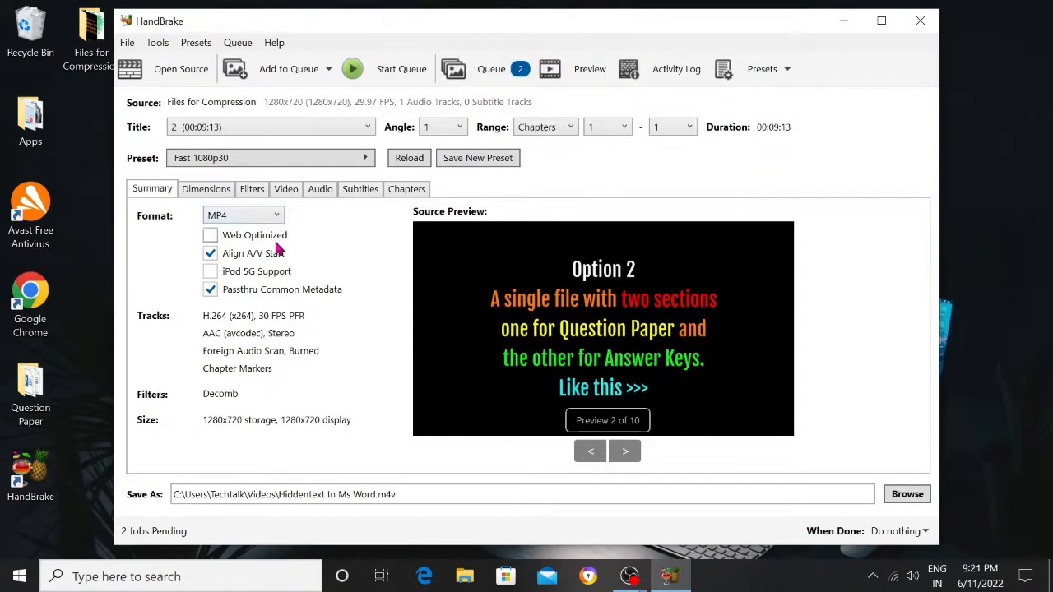
Step: Step through the source preview frames of the HiddenText in MS Word video
click(627, 455)
click(627, 455)
click(627, 455)
click(627, 455)
click(627, 454)
click(627, 454)
click(627, 454)
click(627, 454)
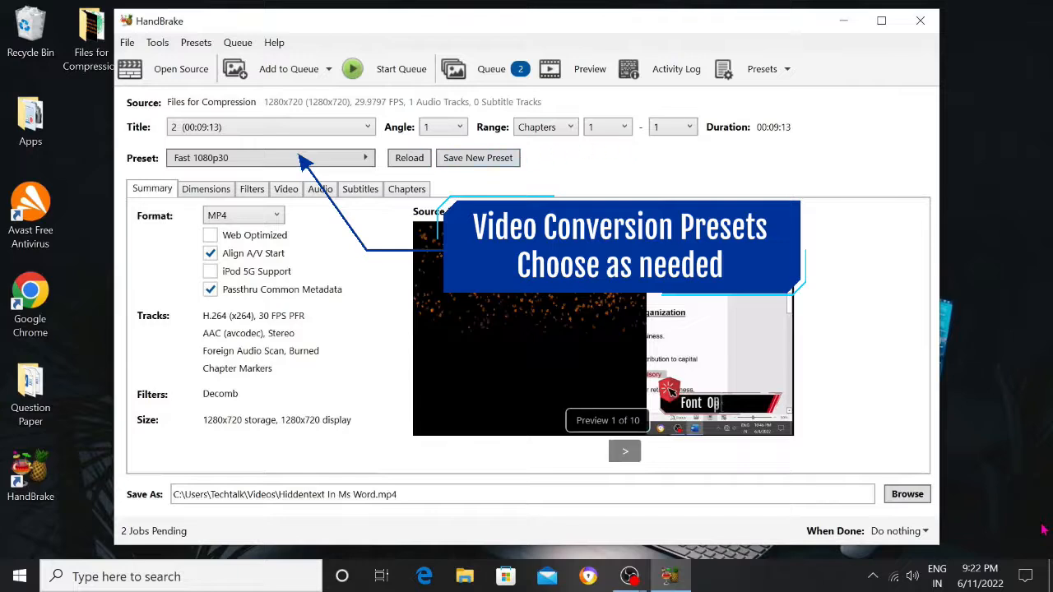
Step: Look through the available video conversion presets and the actions offered for when encoding is done
click(372, 160)
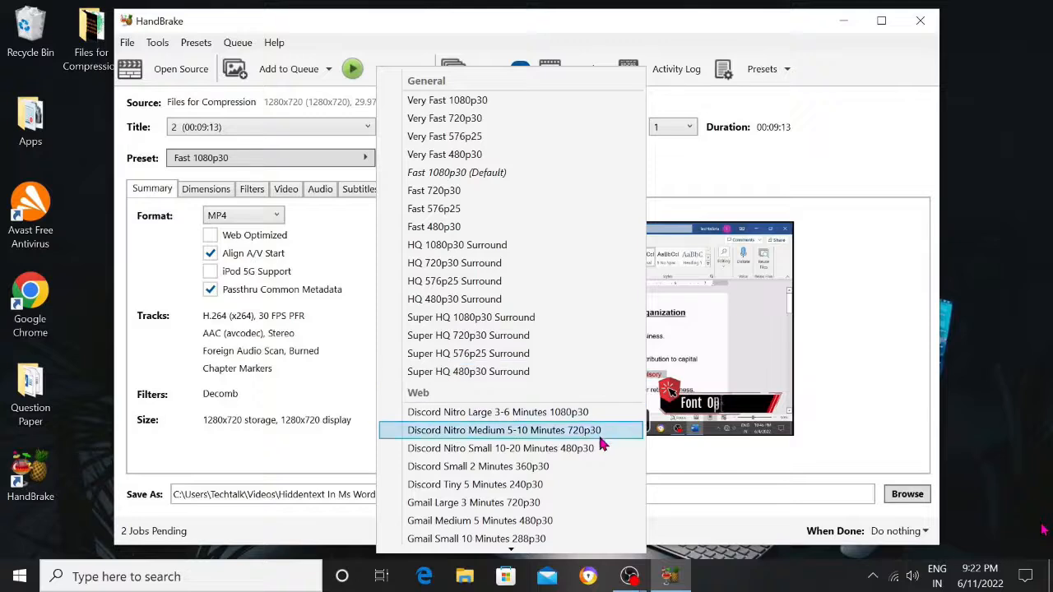
mouse_move(516, 552)
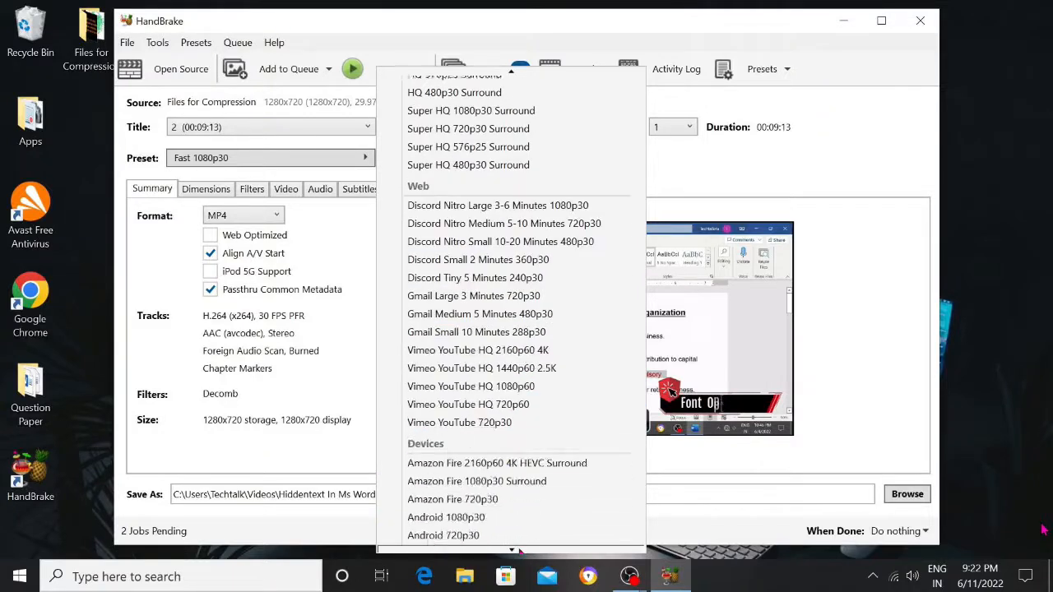
scroll(574, 169, up, 2)
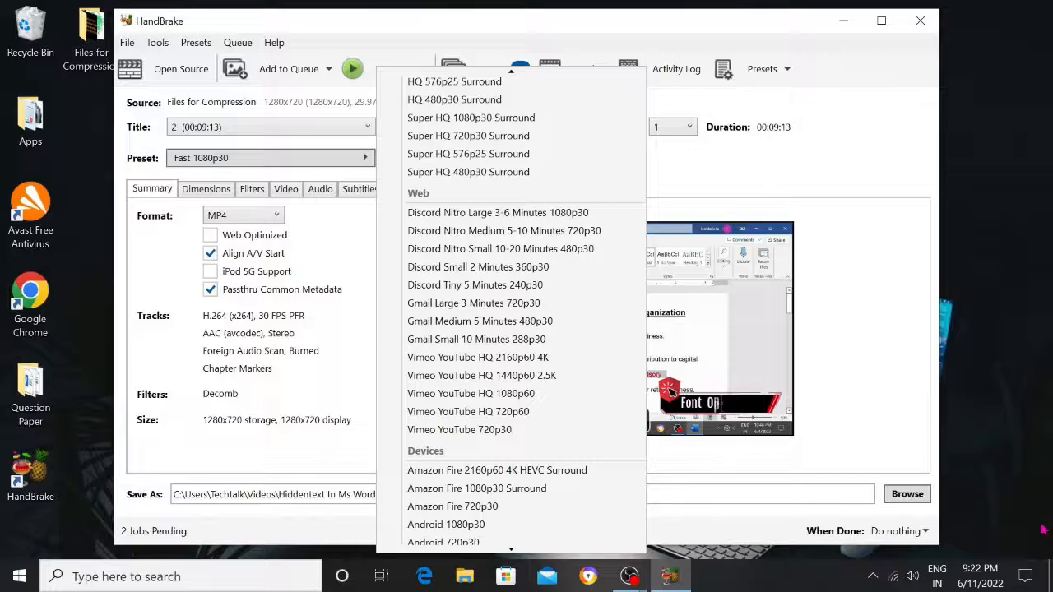
click(377, 215)
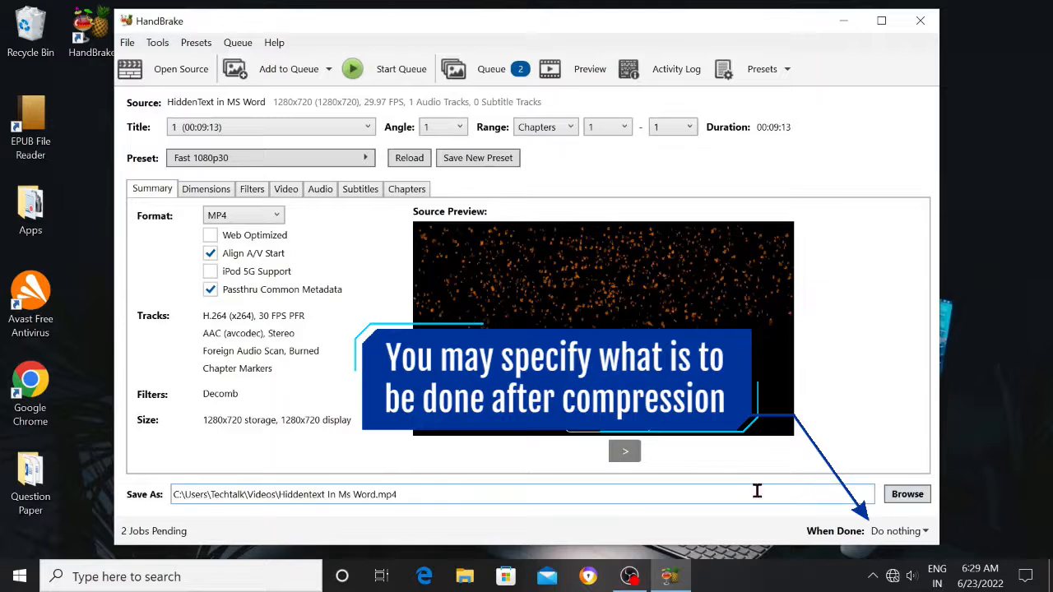
click(925, 531)
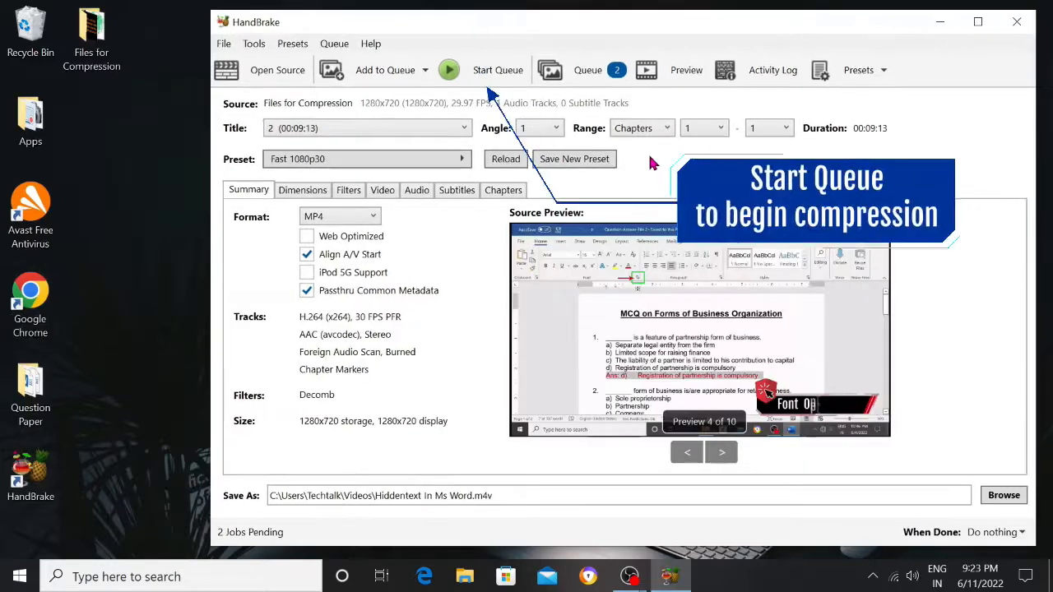
Step: Reposition the HandBrake window and start encoding the queued videos
drag(793, 23, 732, 23)
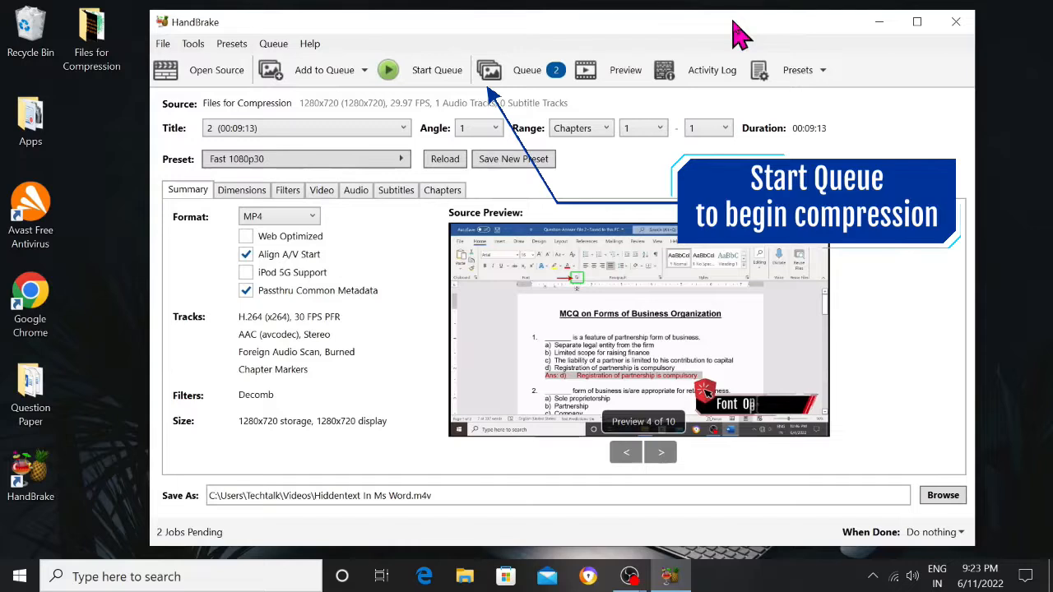
click(428, 83)
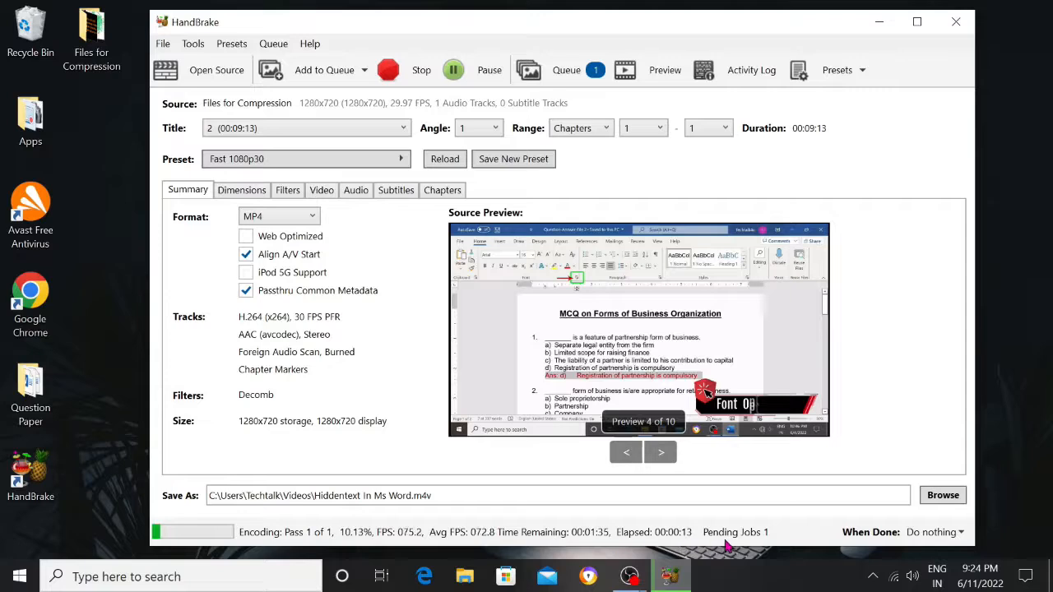
Step: Review the encoding progress and the job statistics in the queue, and close the queue window
click(561, 73)
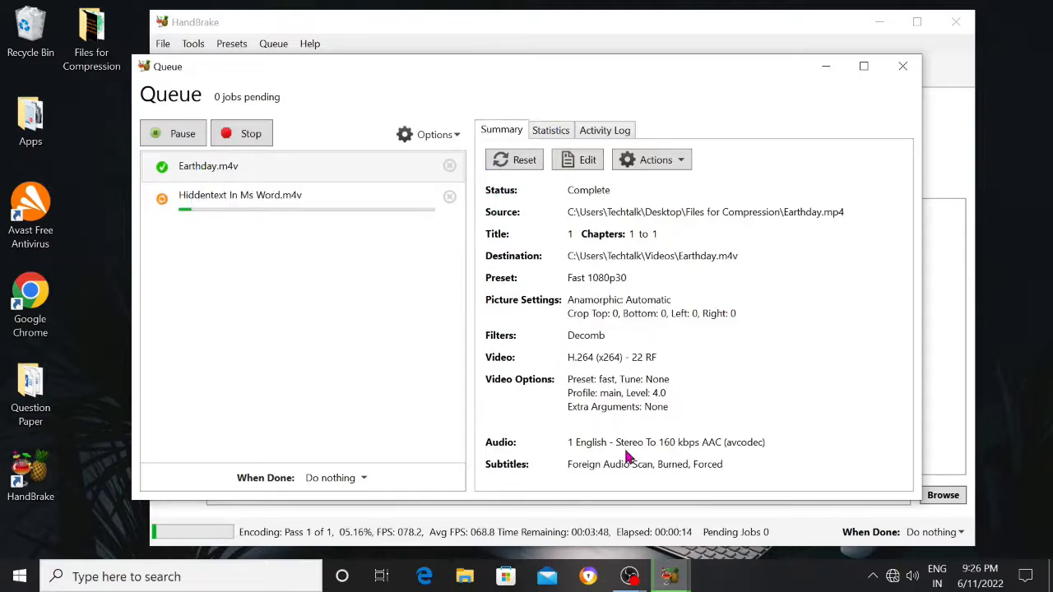
click(568, 133)
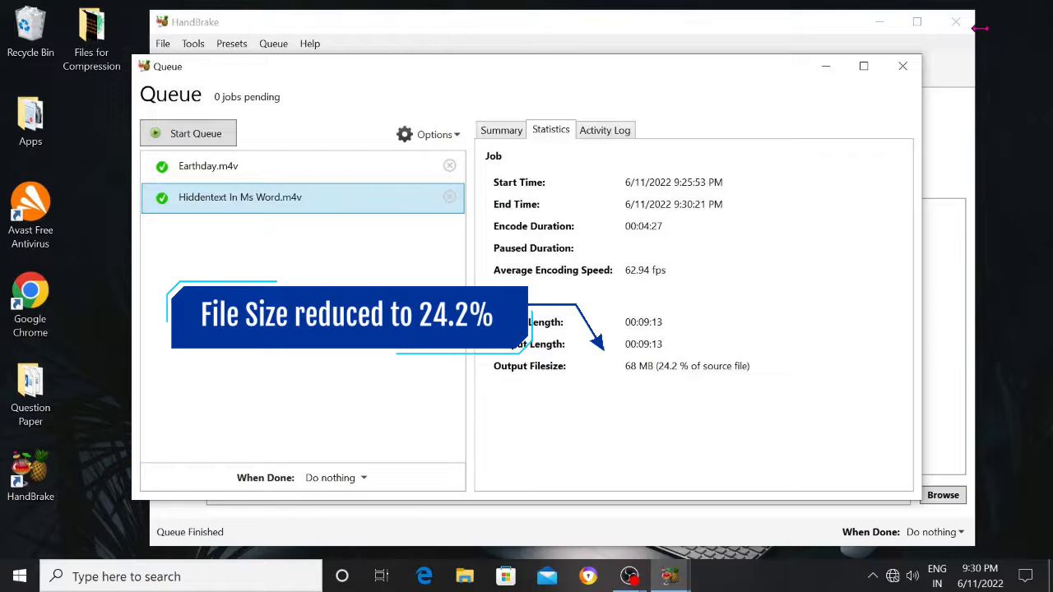
click(902, 67)
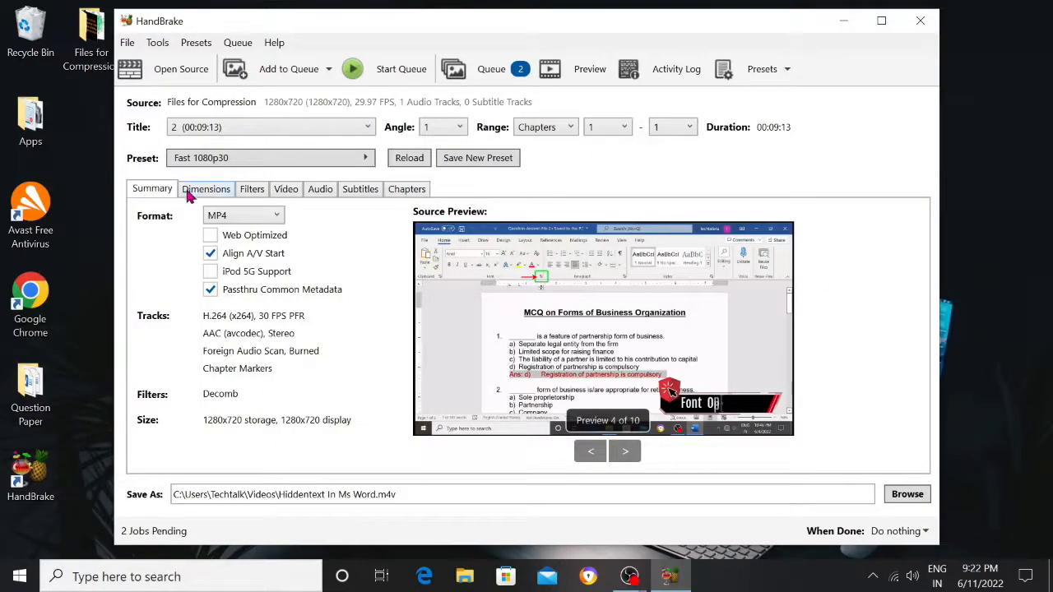
Step: Review the Dimensions, Filters, Video, Audio, Subtitles and Chapters settings for the HiddenText title and return to its summary
click(216, 196)
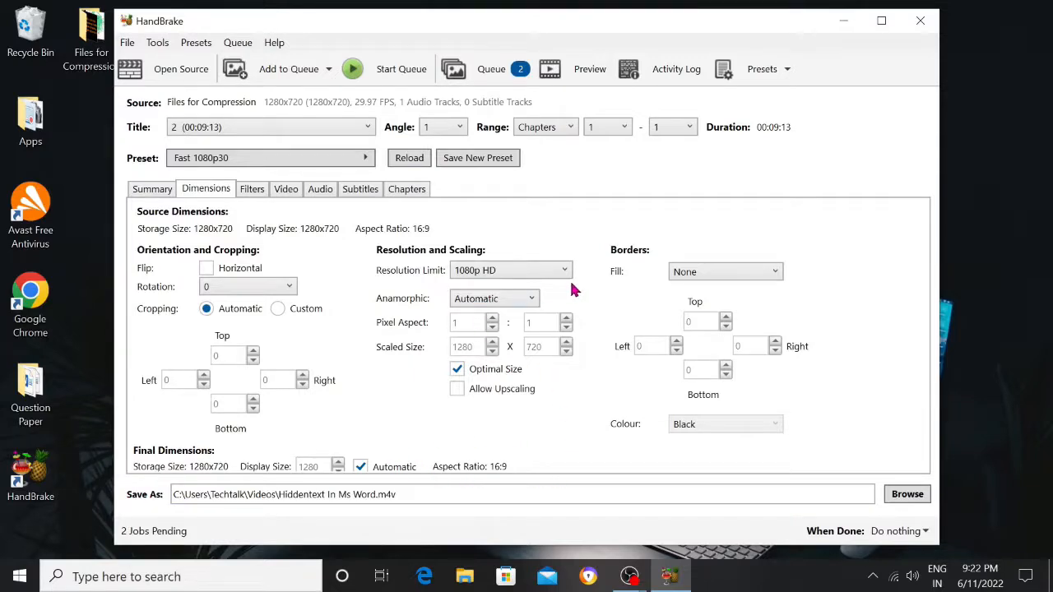
click(254, 190)
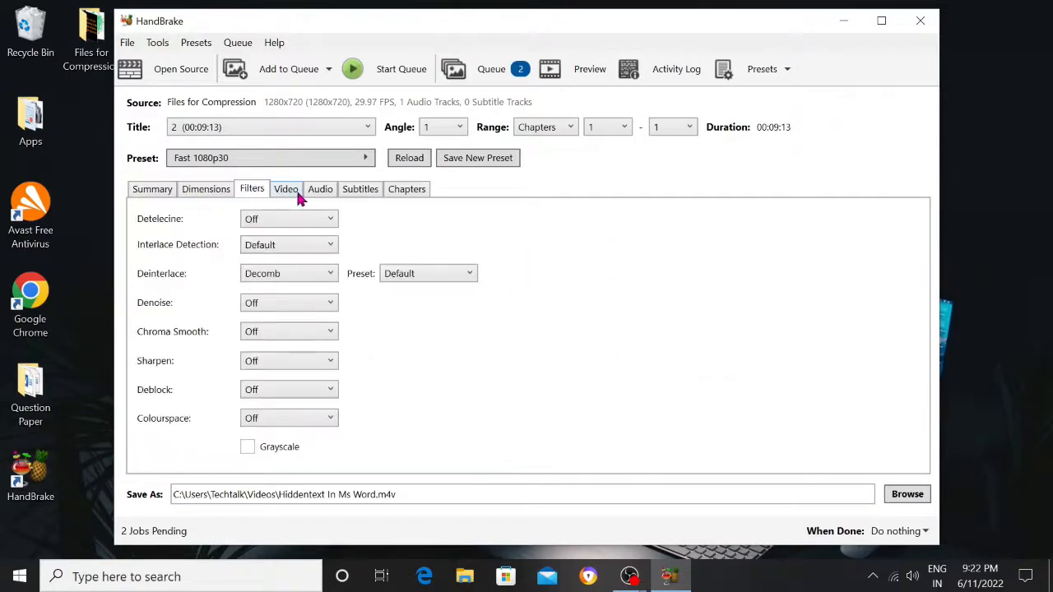
click(301, 196)
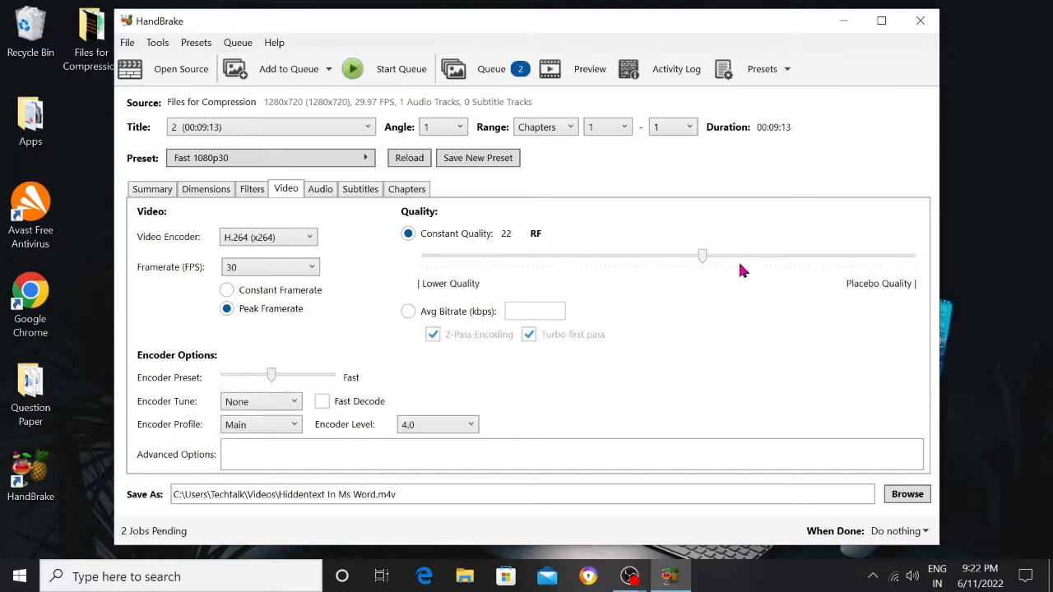
click(320, 186)
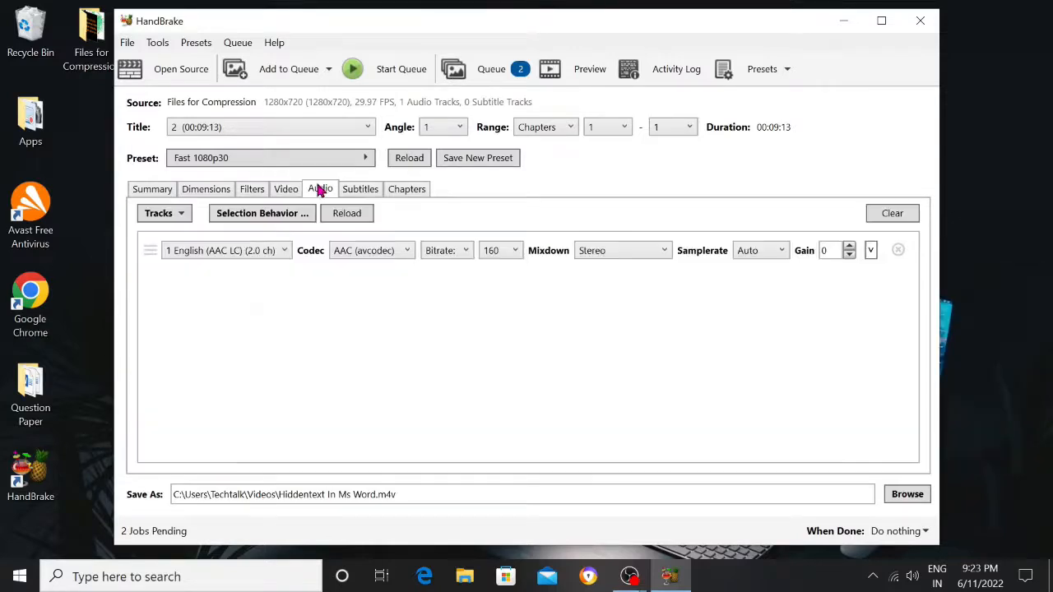
click(366, 191)
click(407, 191)
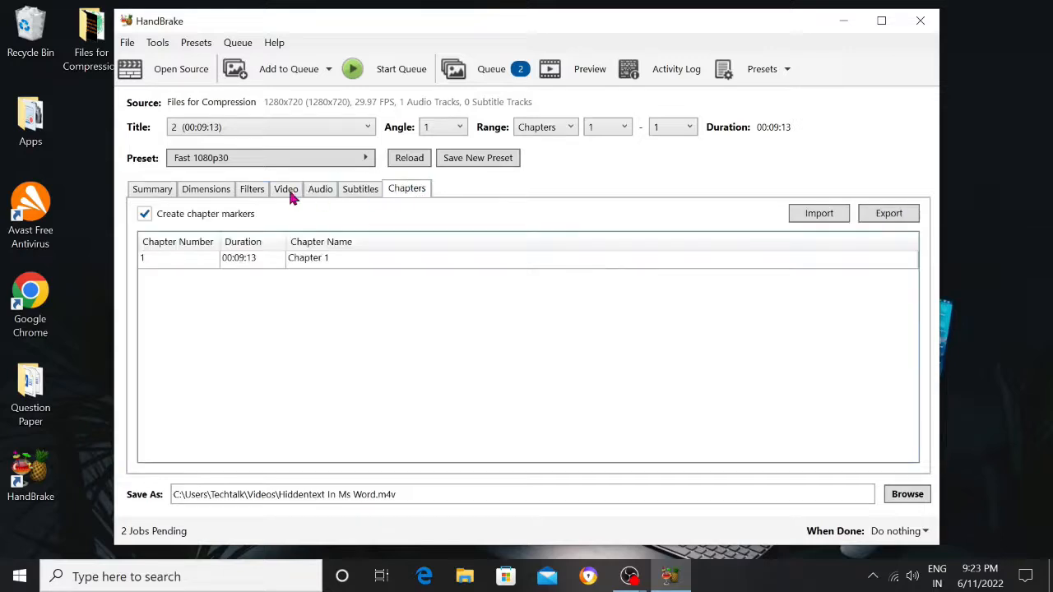
click(167, 192)
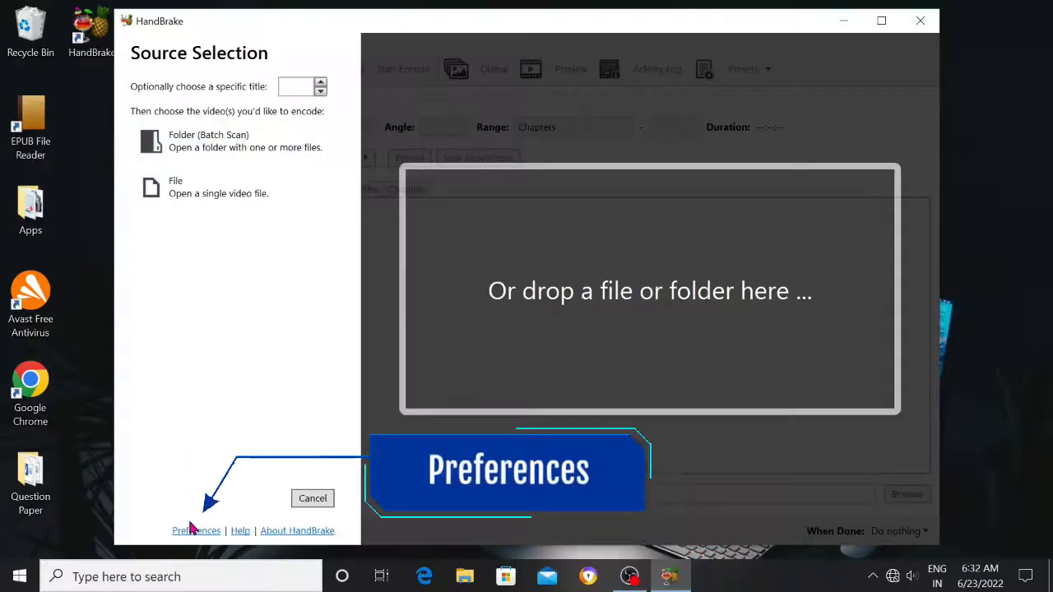
Step: Open the HandBrake preferences and examine the Output Files and Reset options
click(198, 532)
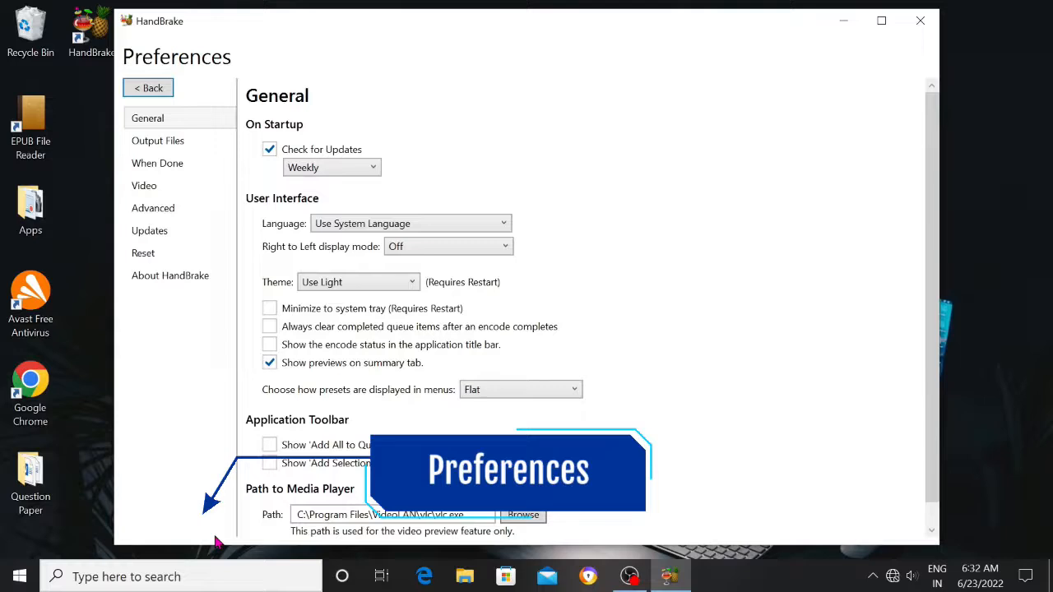
click(167, 145)
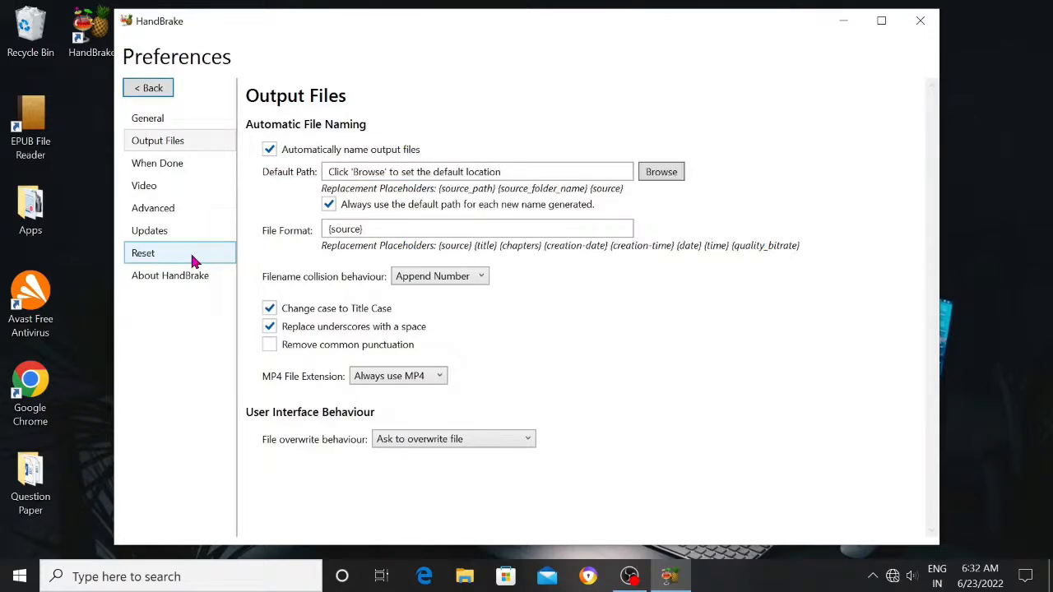
click(192, 259)
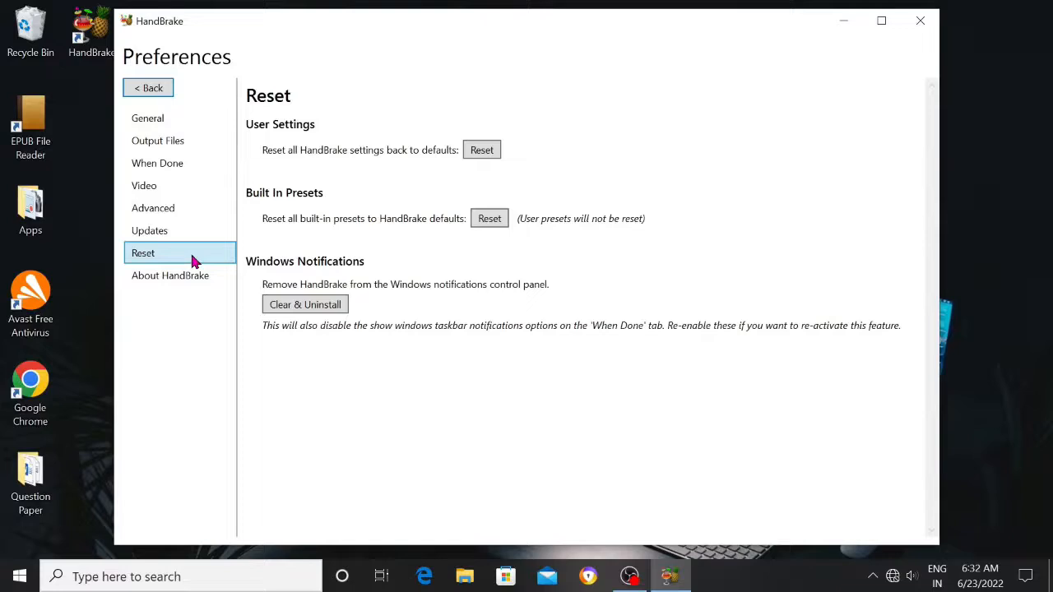